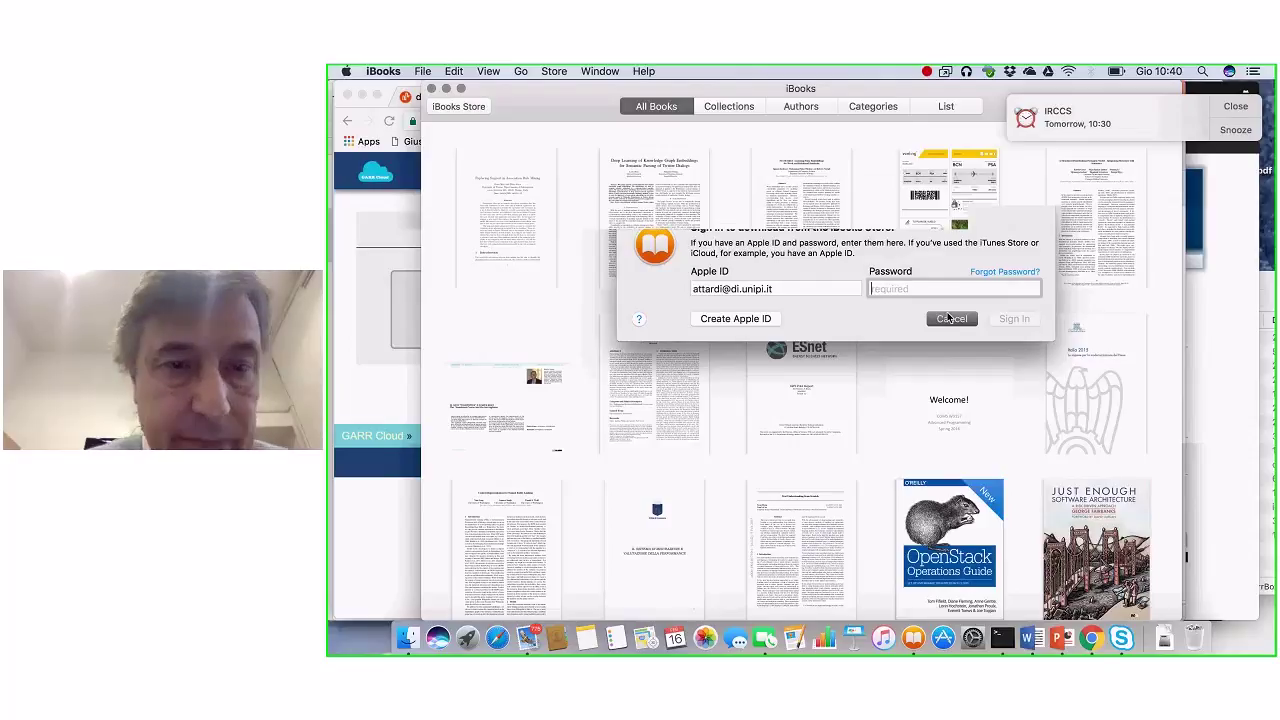
# Step: Dismiss the iBooks sign-in, go back to the GARR Cloud home page, and glance at the PowerPoint slides
pyautogui.press('super+tab')
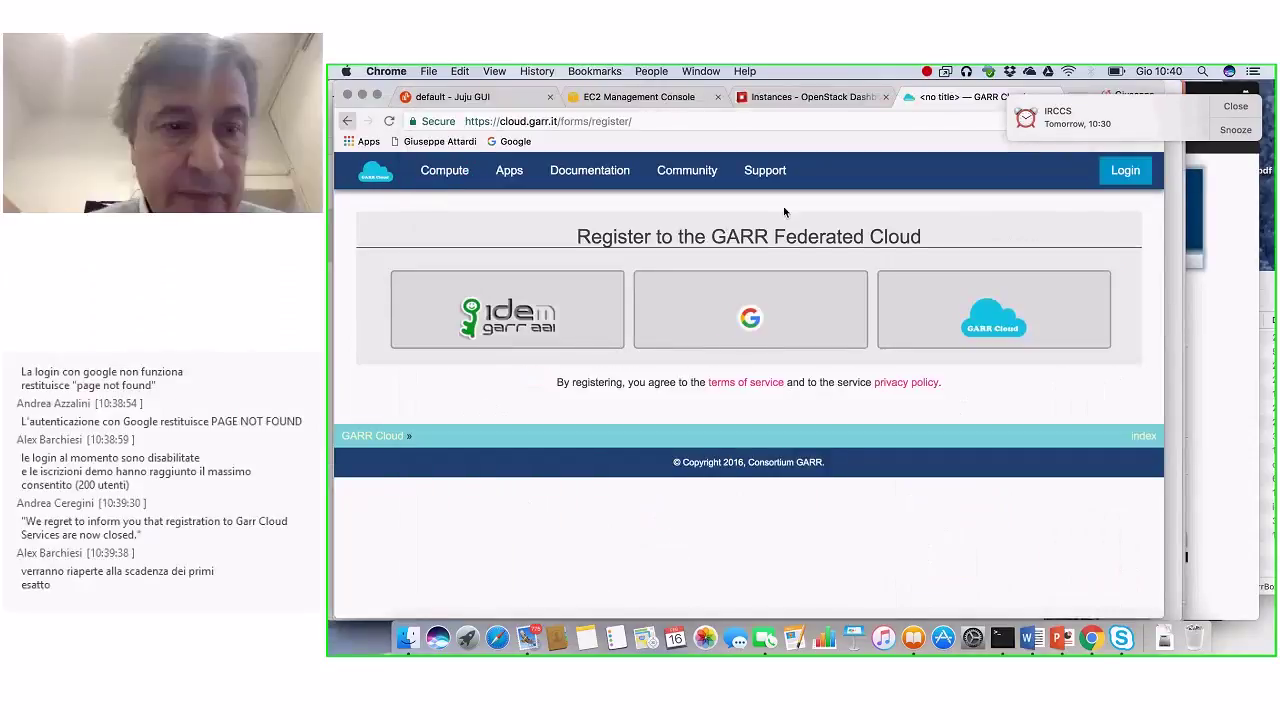
pyautogui.press('super+bracketleft')
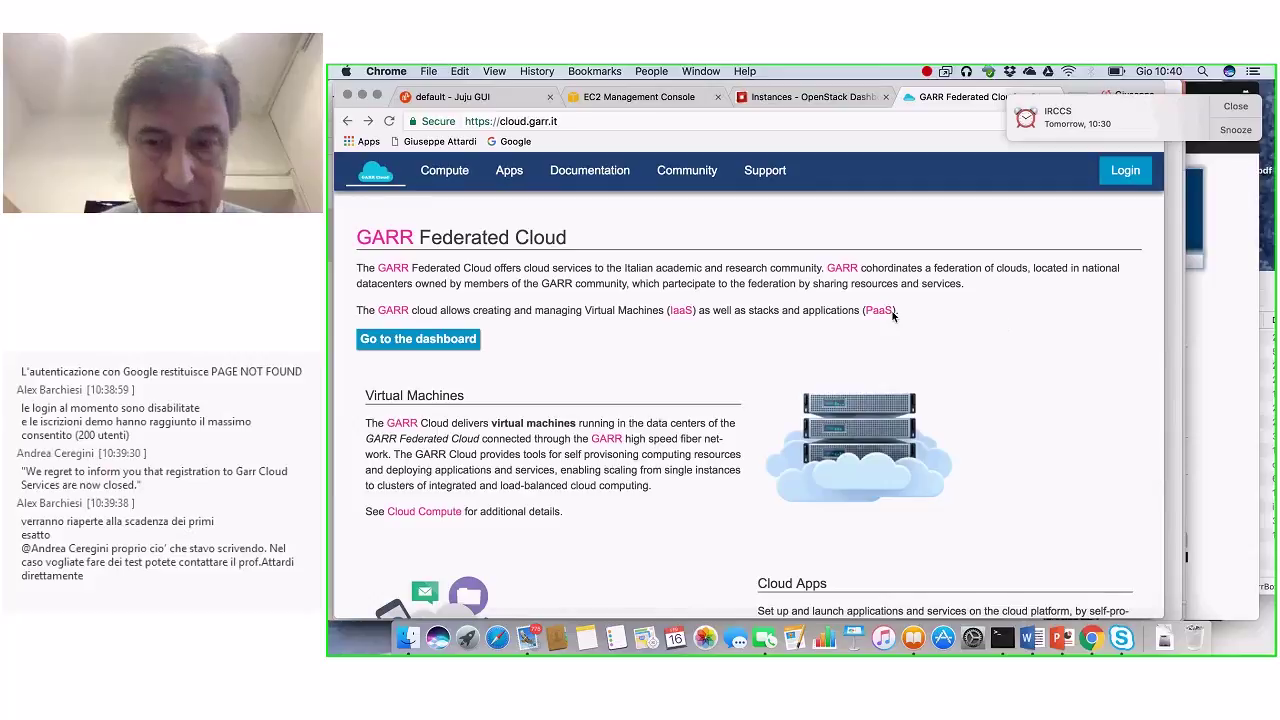
pyautogui.press('super+Tab')
pyautogui.press('super+Tab')
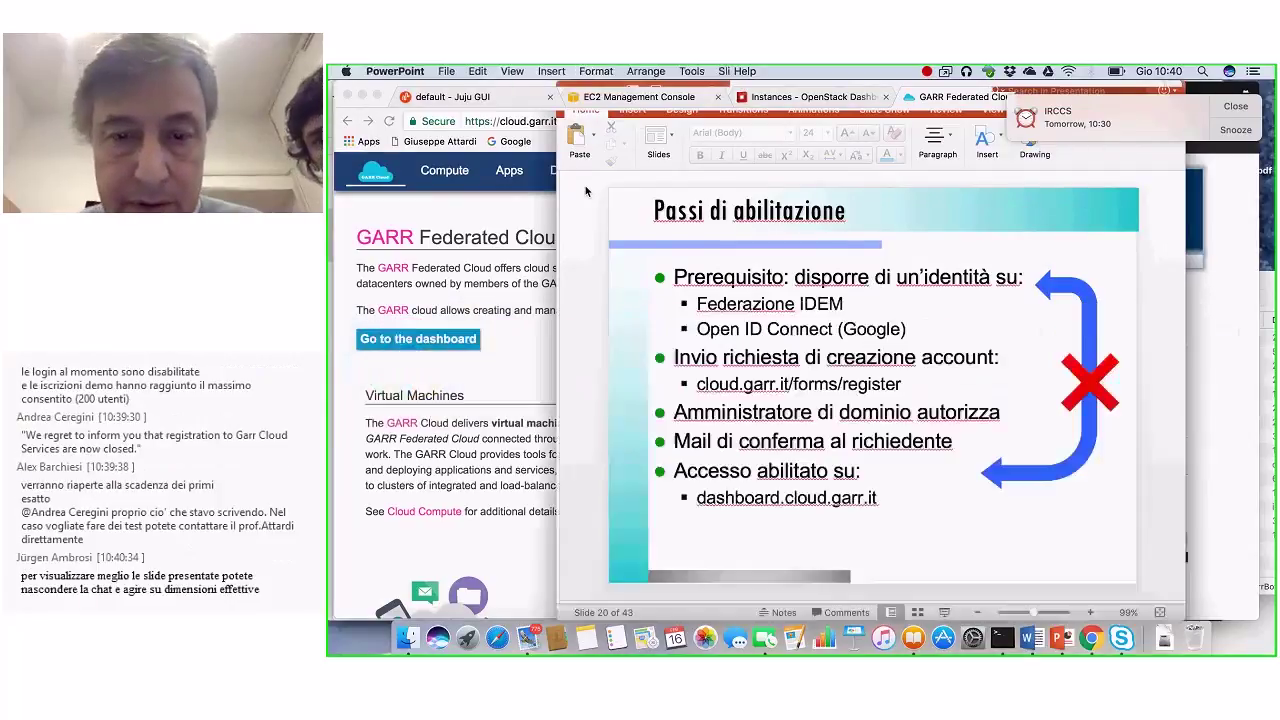
pyautogui.press('super+Tab')
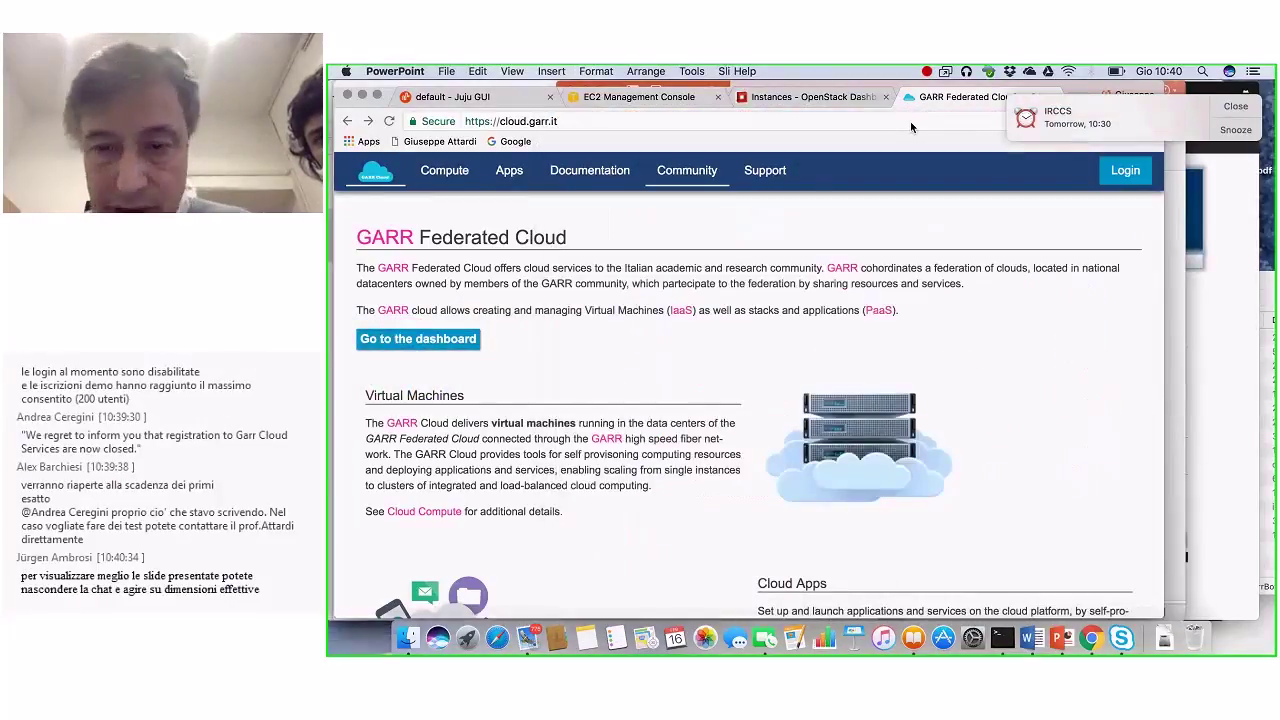
# Step: Return to Chrome's GARR Federated Cloud page, then switch to the EC2 Management Console tab
pyautogui.hotkey('ctrl', 'shift', 'Tab')
pyautogui.click(945, 97)
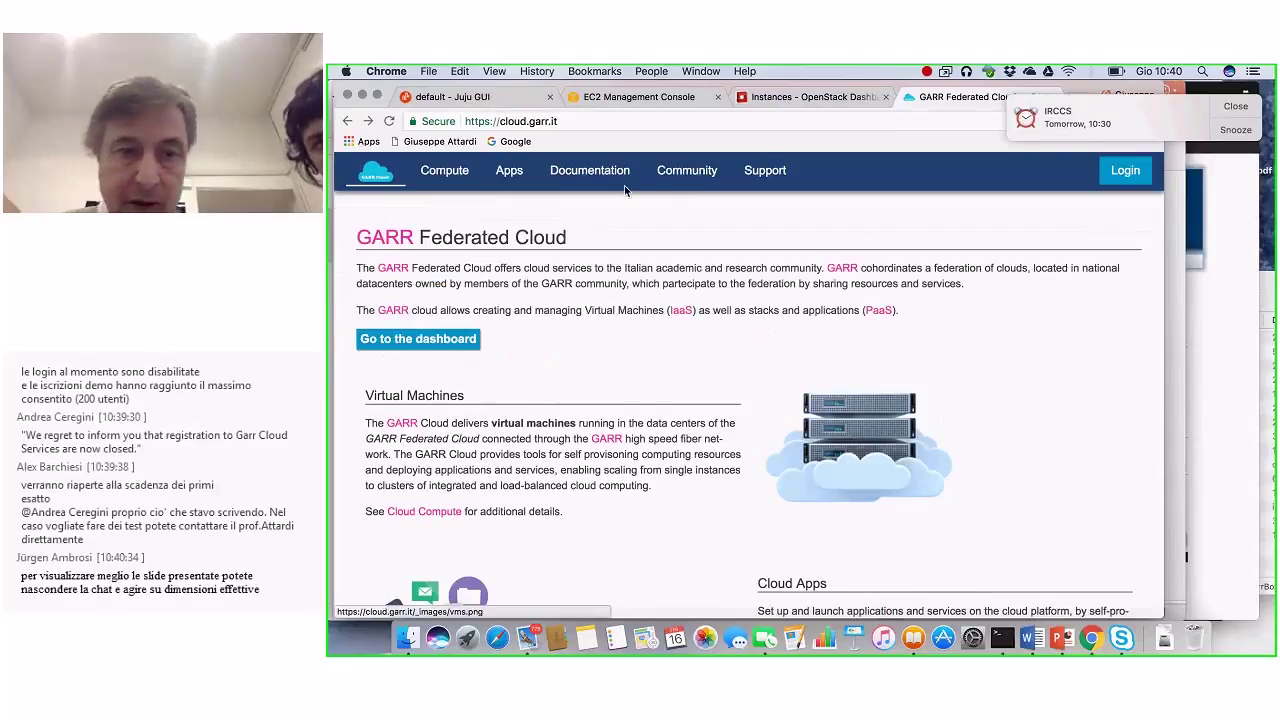
pyautogui.click(640, 97)
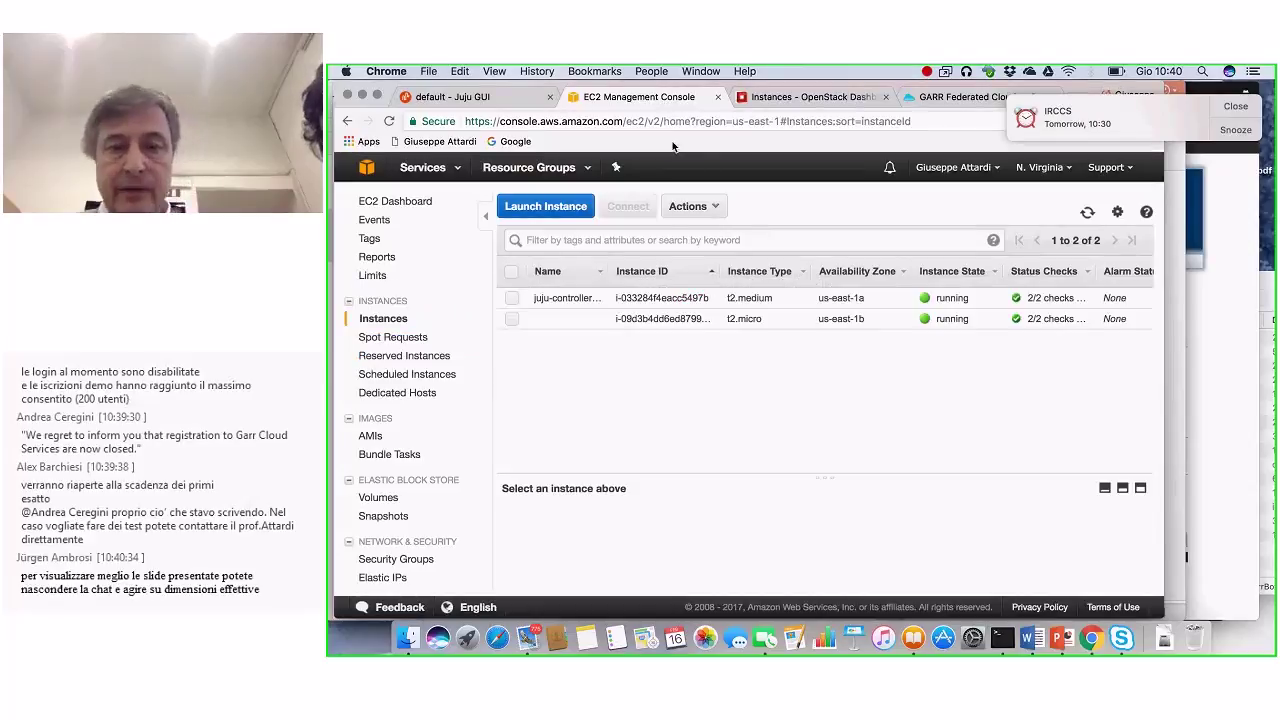
# Step: Load dashboard.cloud.garrservices.it in a new Chrome tab, briefly checking the Juju GUI tab
pyautogui.press('super+t')
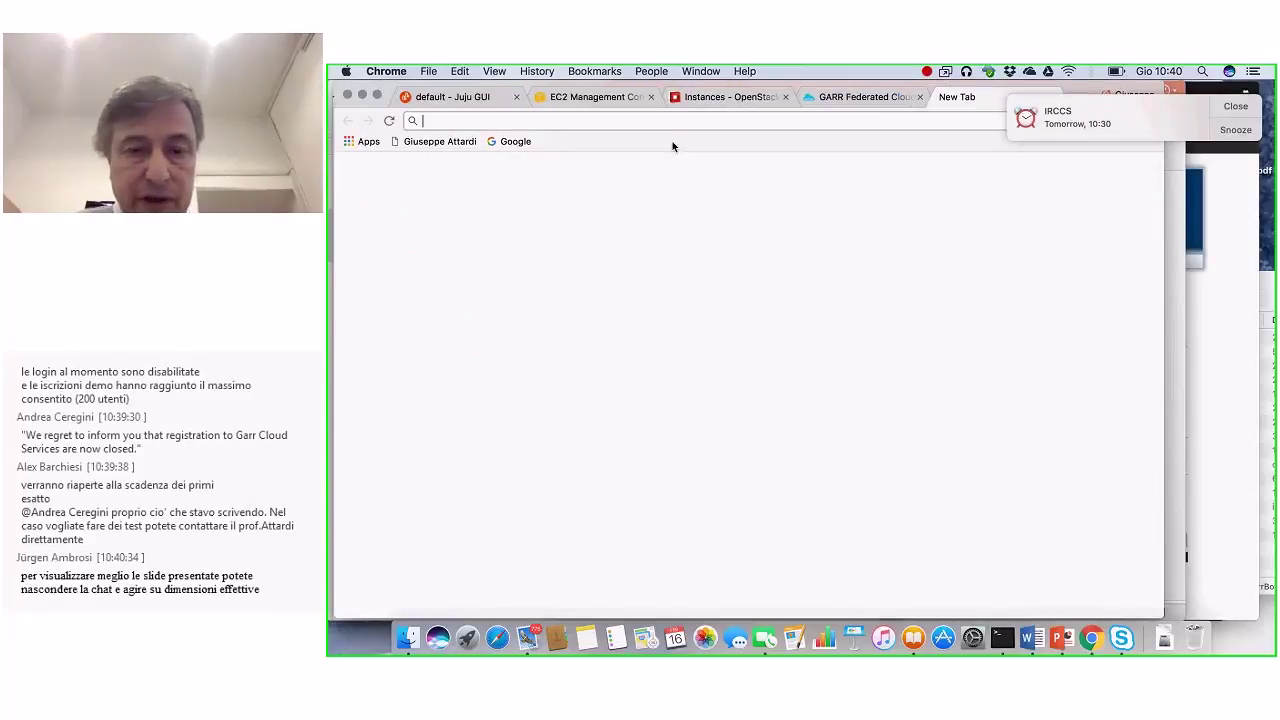
pyautogui.write('dashboard.cloud.garrservices.it')
pyautogui.press('Return')
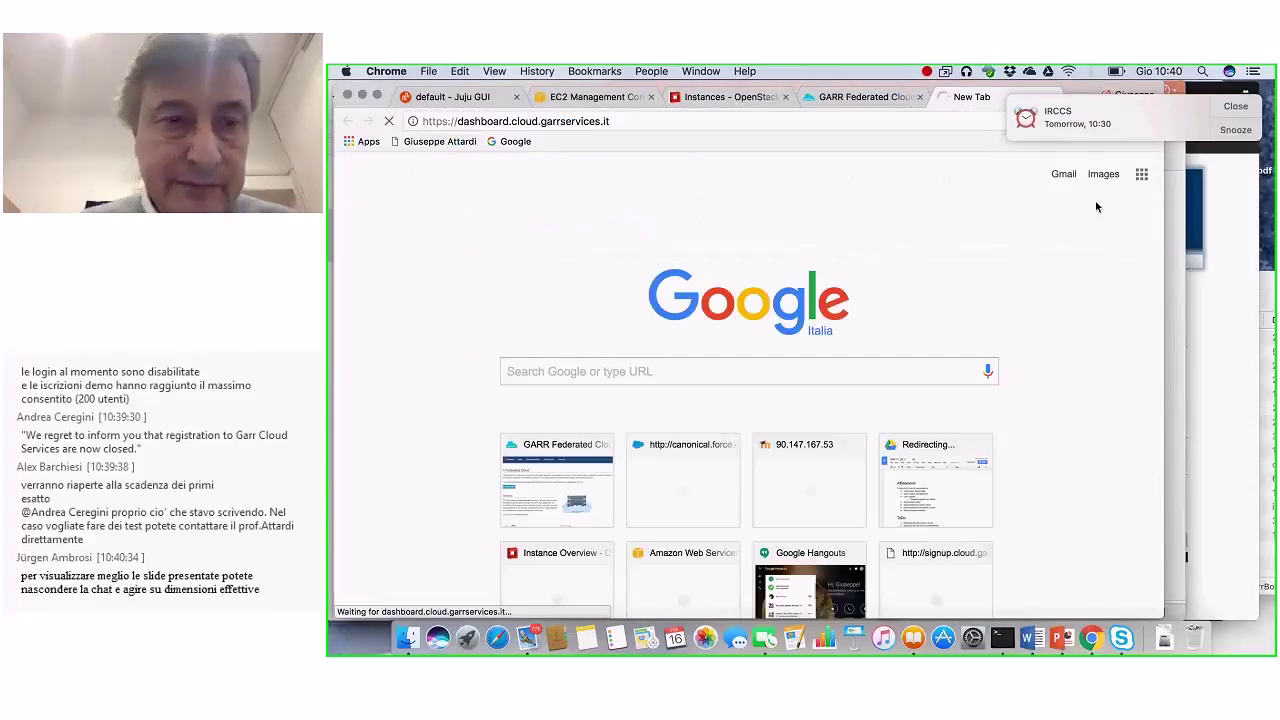
pyautogui.click(462, 97)
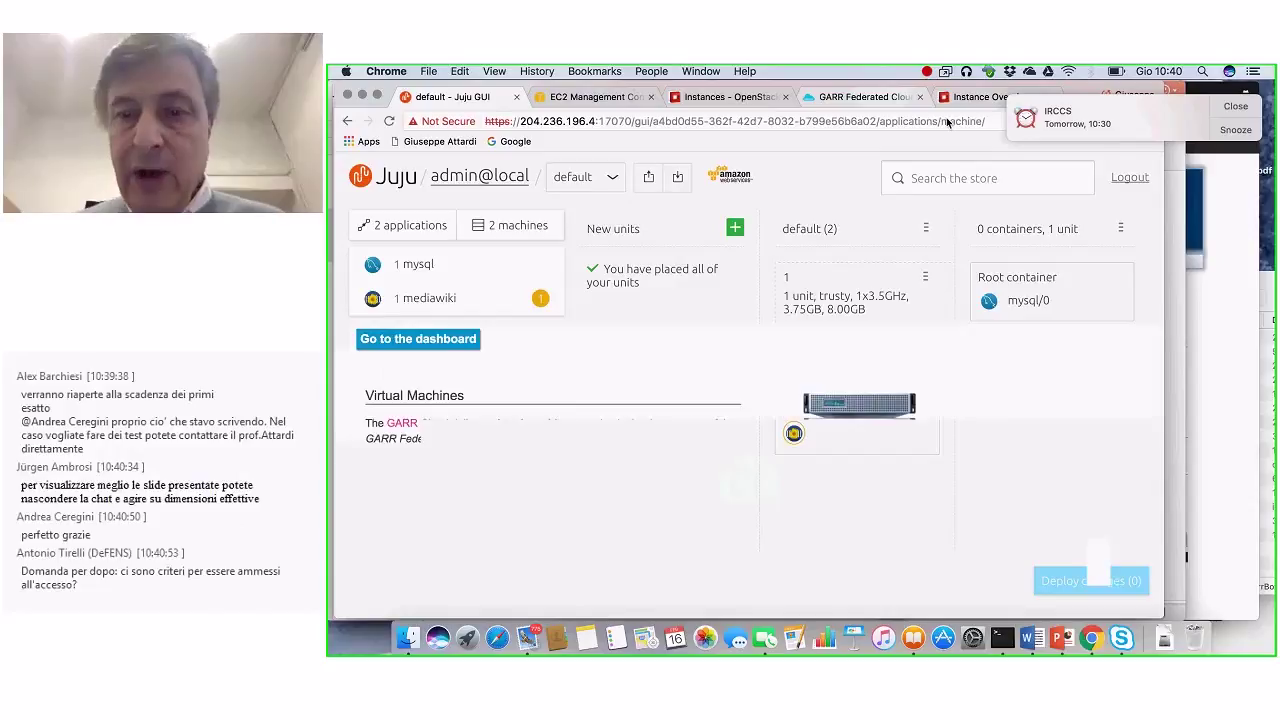
pyautogui.click(865, 97)
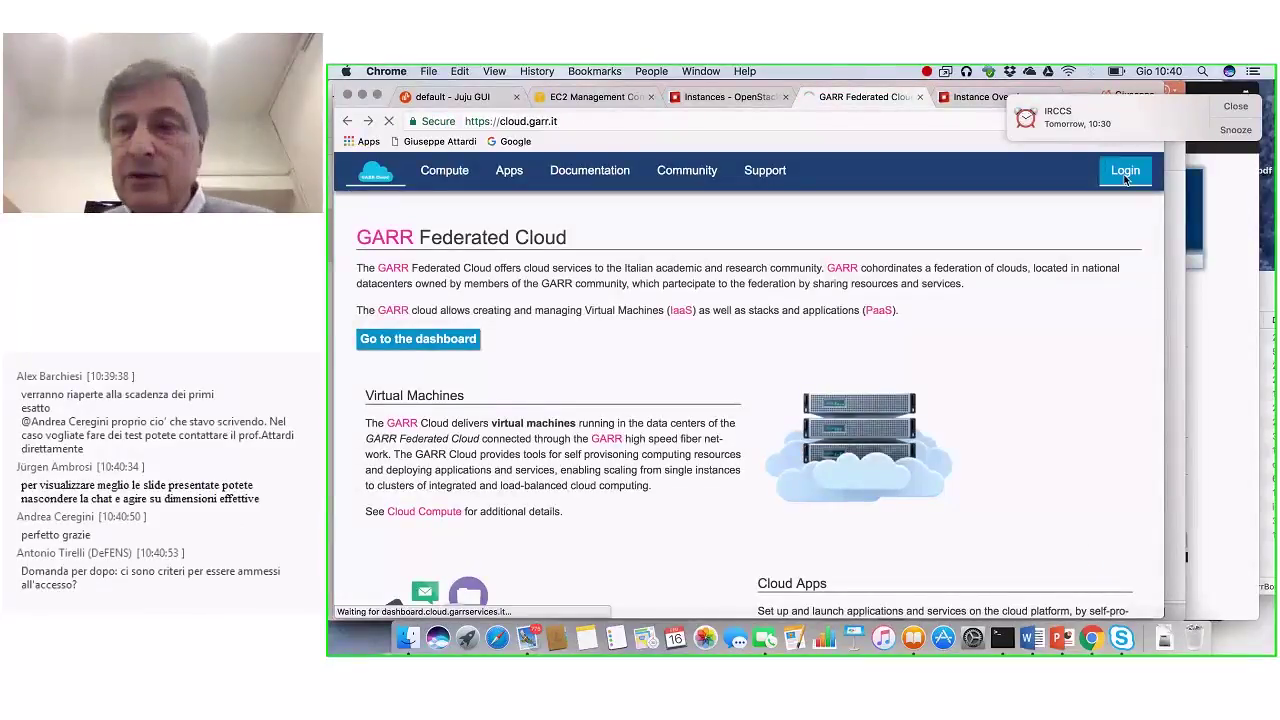
# Step: Dismiss the calendar reminder and open Compute > Instances to see the three juju machines
pyautogui.click(1238, 107)
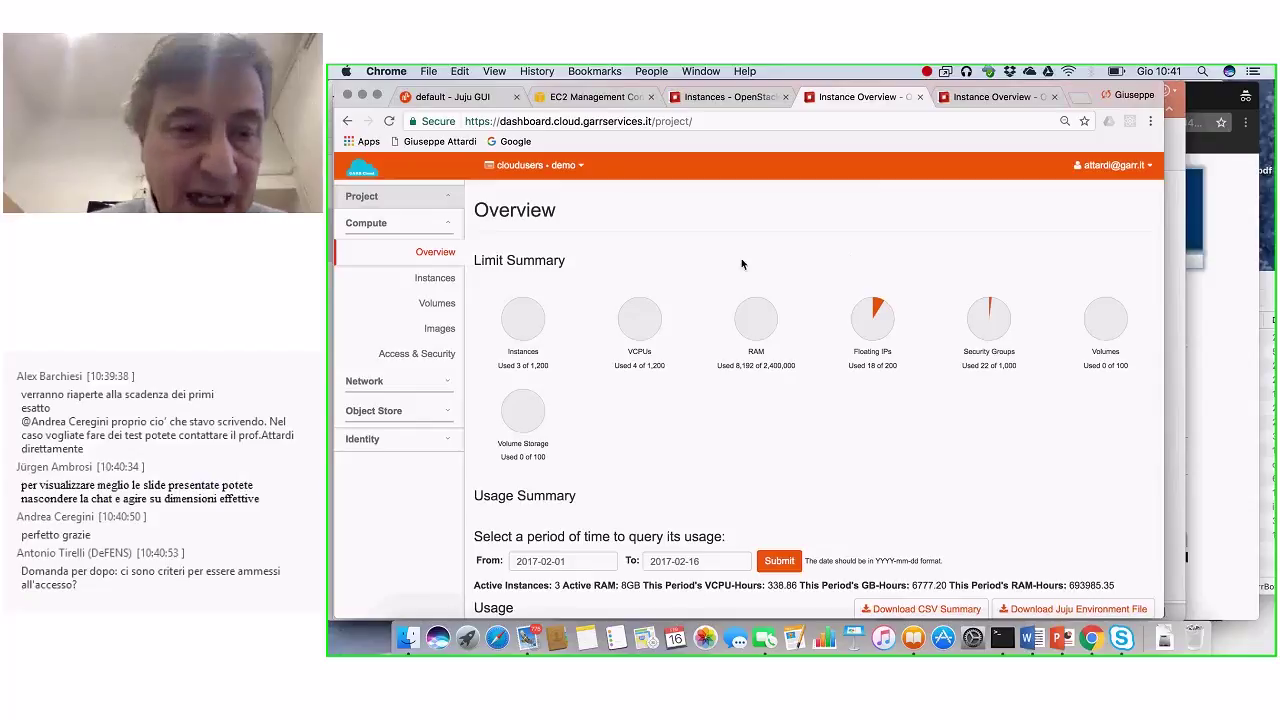
pyautogui.click(436, 279)
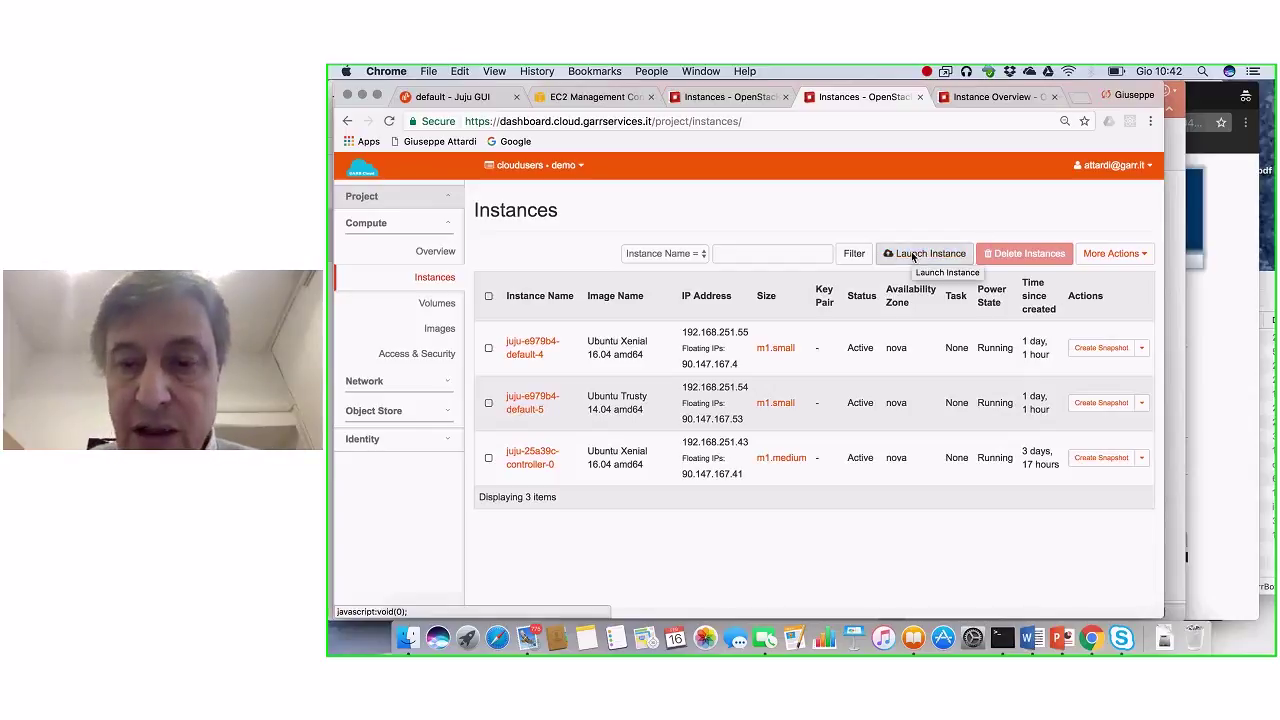
# Step: Begin a Launch Instance wizard with instance name 'cruitest' and count 1
pyautogui.click(913, 254)
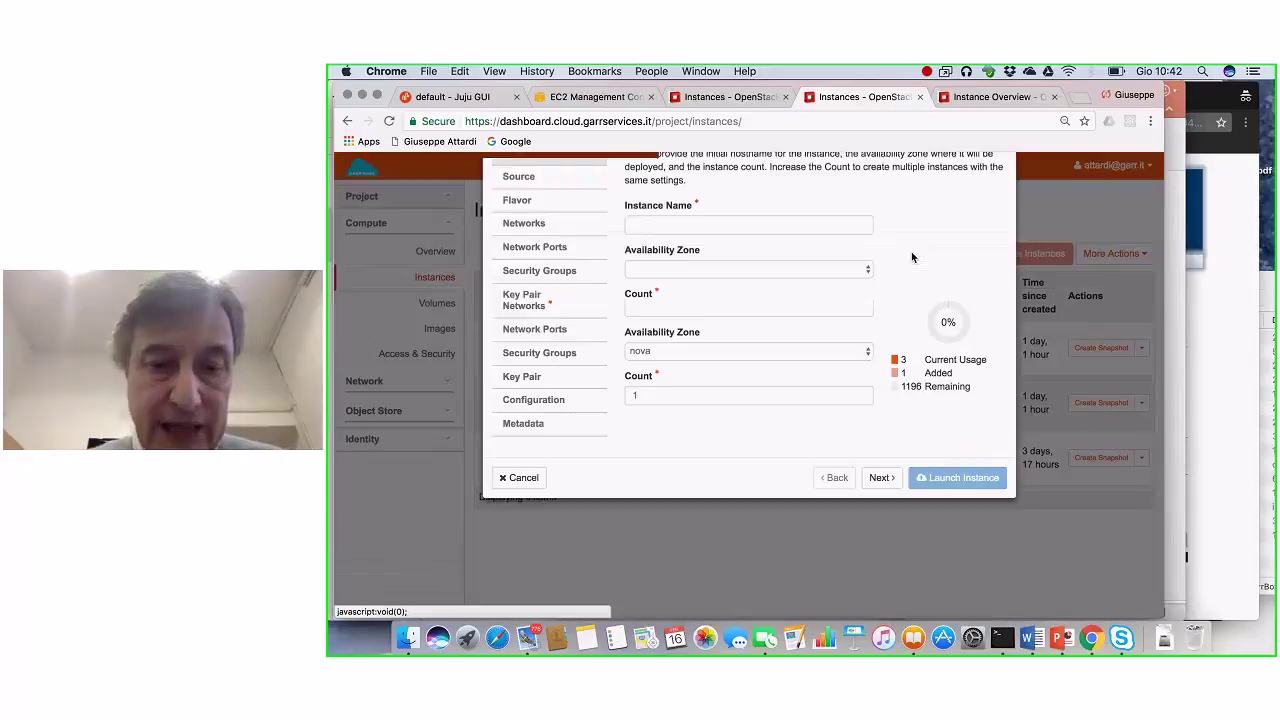
pyautogui.write('cr')
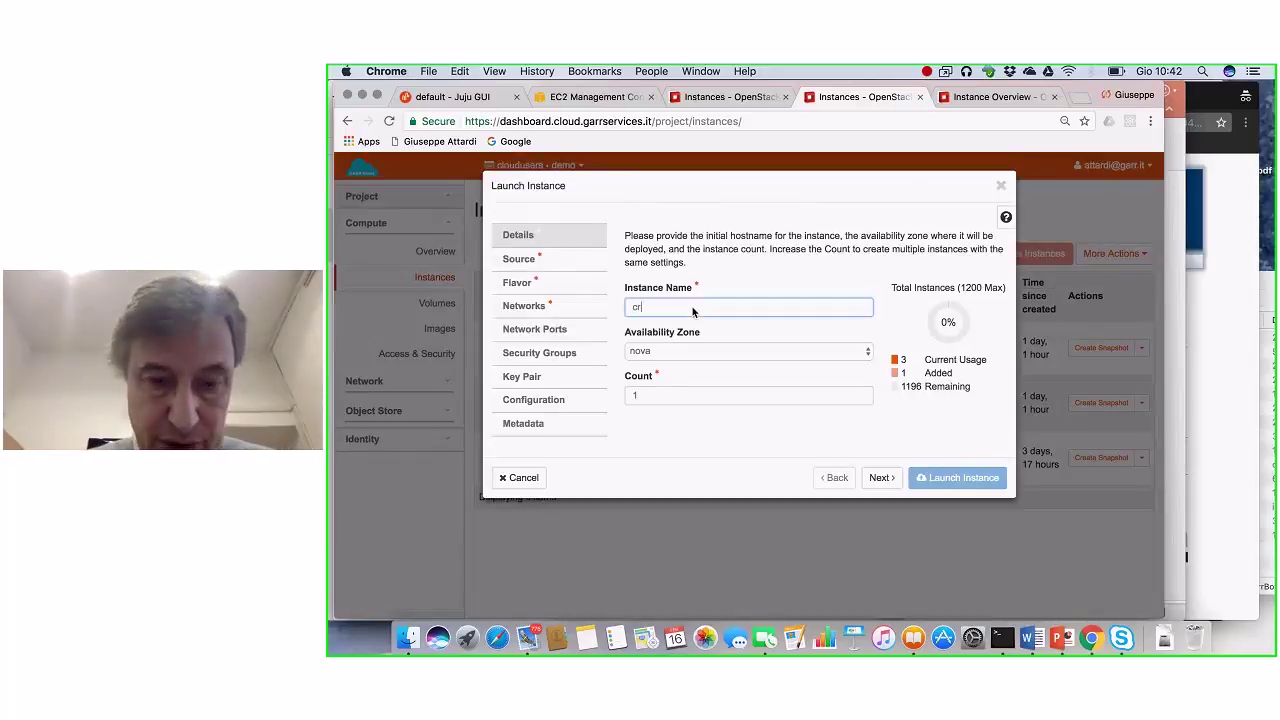
pyautogui.write('uitest')
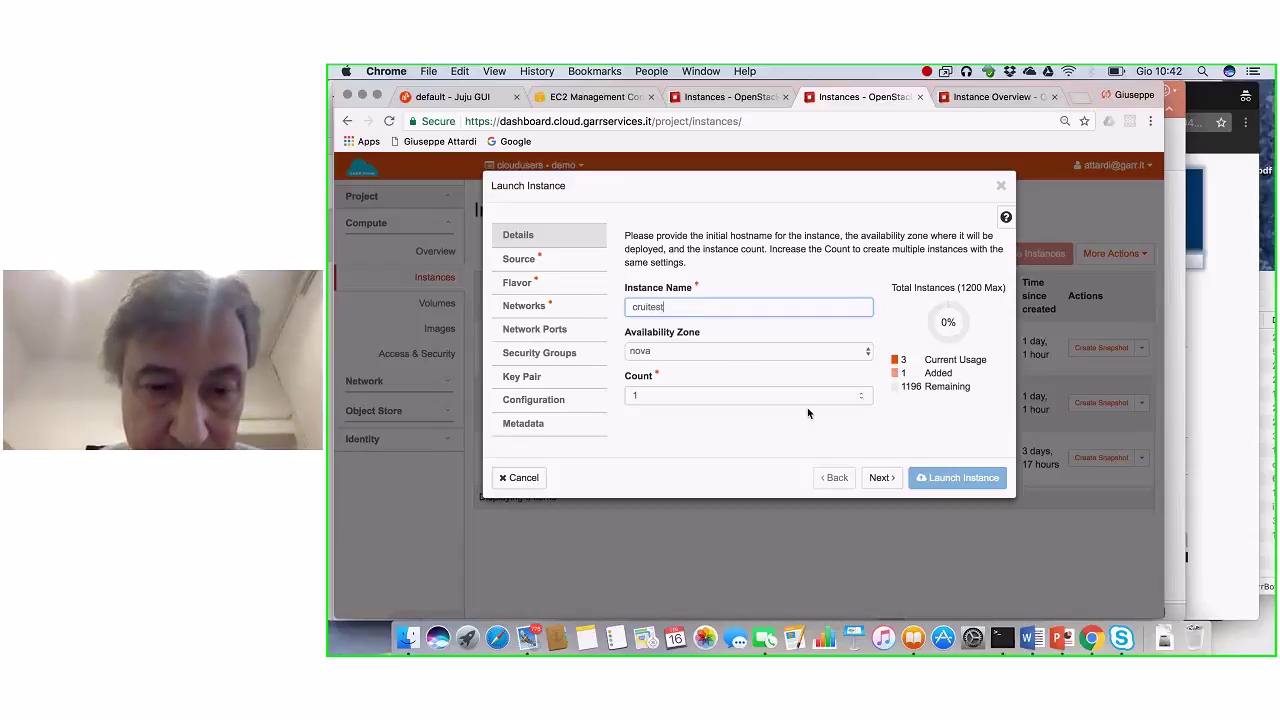
pyautogui.click(659, 394)
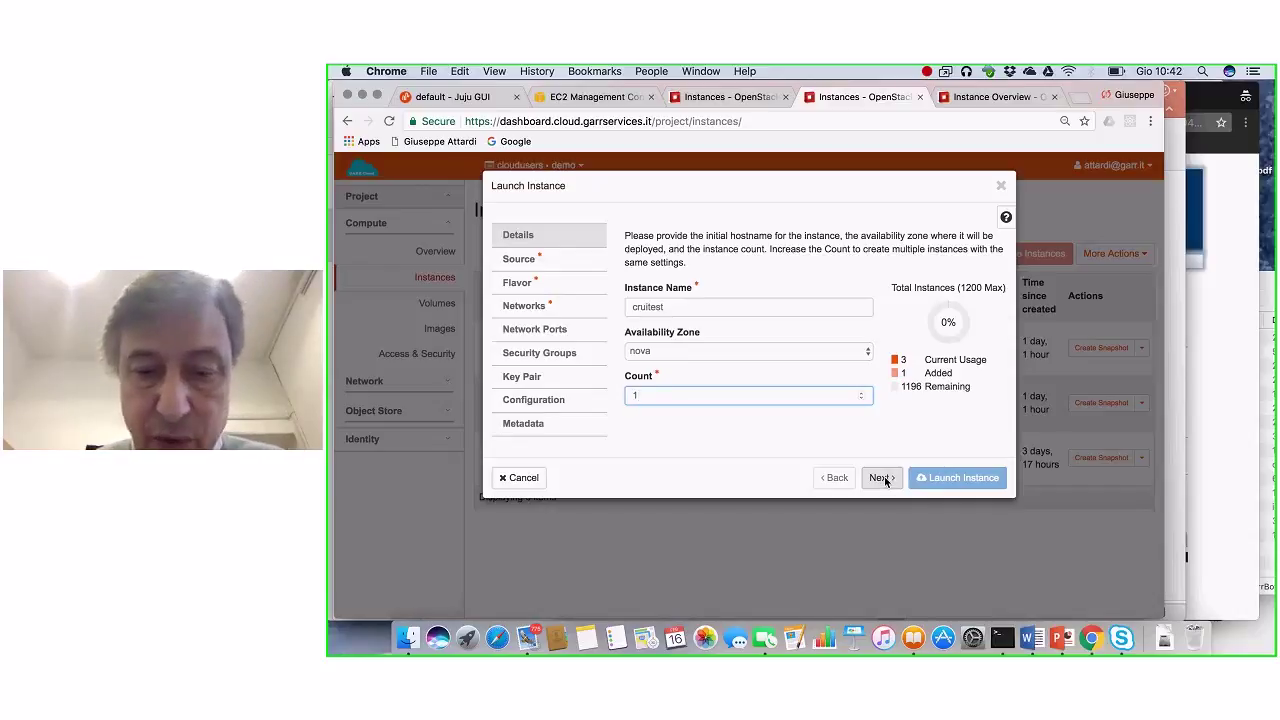
pyautogui.click(882, 478)
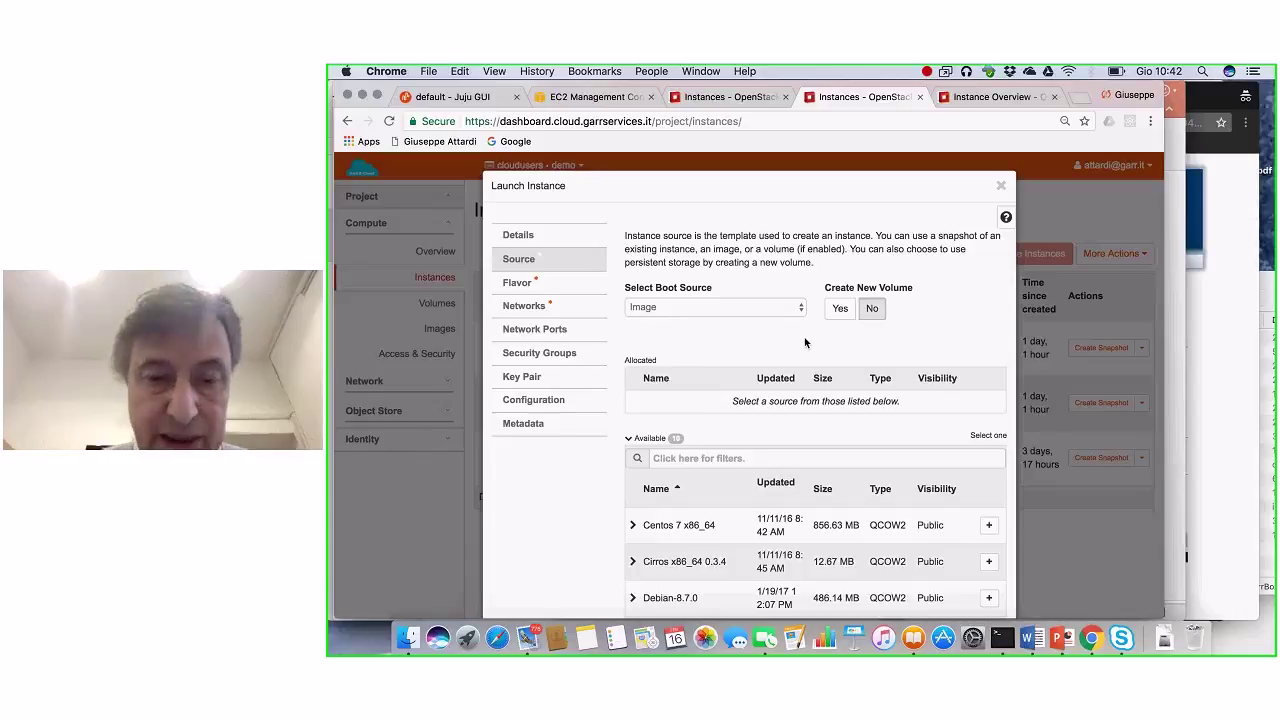
# Step: Allocate the Ubuntu Xenial 16.04 amd64 image as the instance's boot source
pyautogui.scroll(-5, 805, 343)
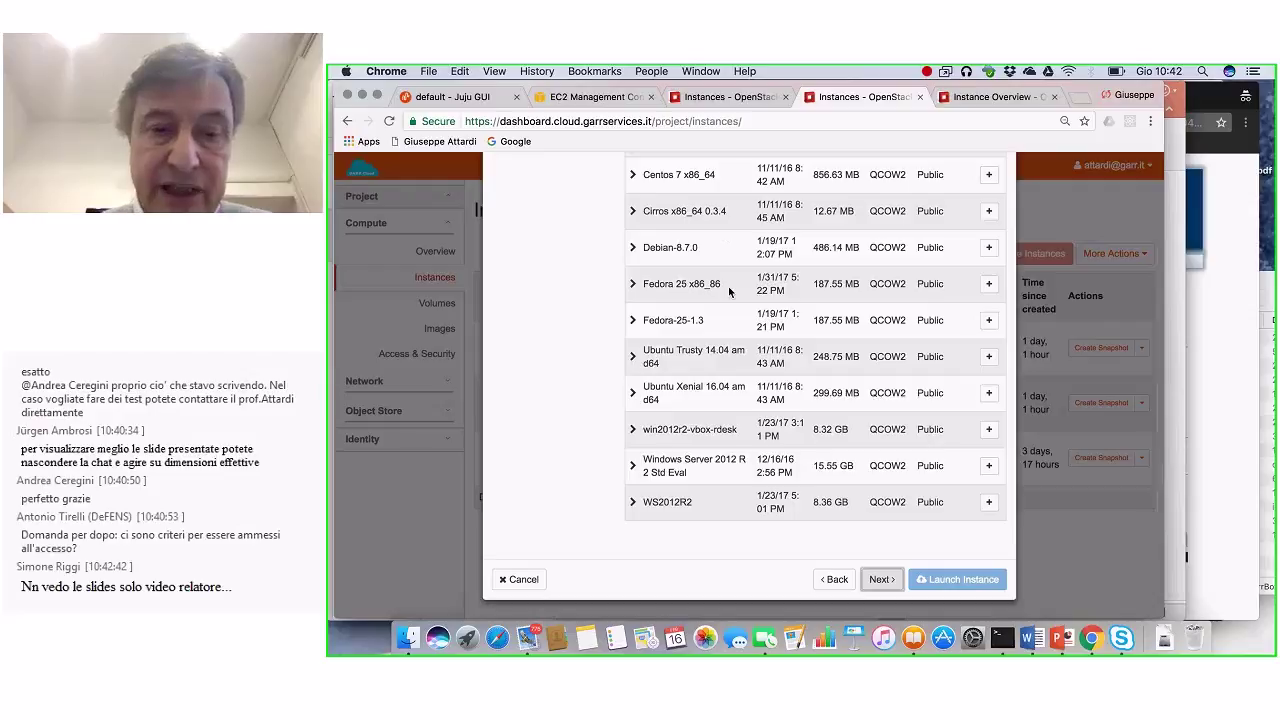
pyautogui.scroll(2, 728, 286)
pyautogui.scroll(-2, 729, 291)
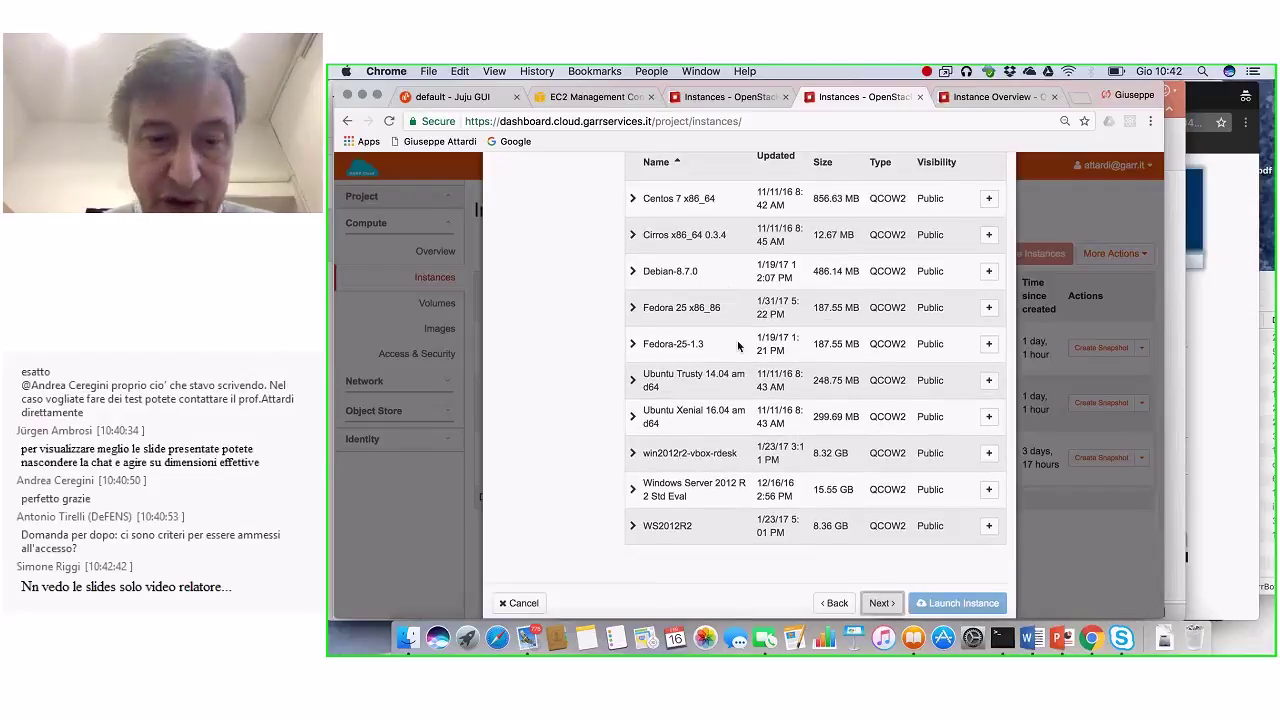
pyautogui.scroll(-1, 729, 358)
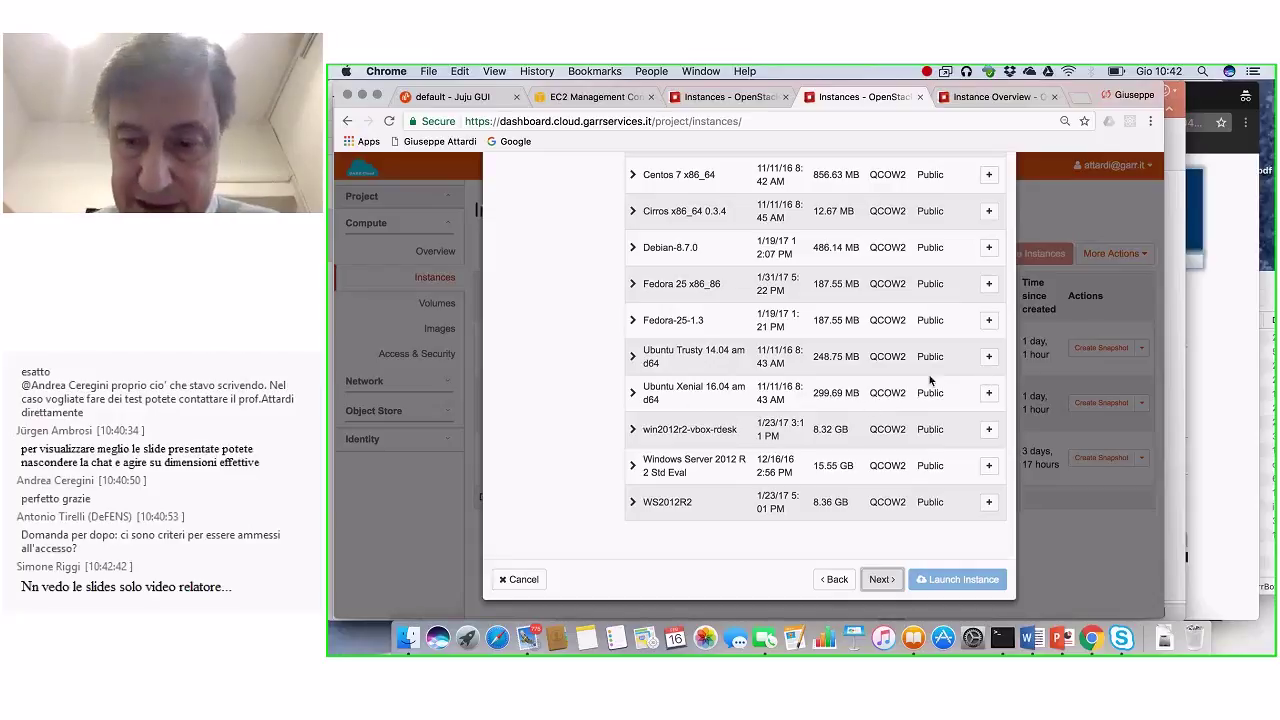
pyautogui.click(988, 394)
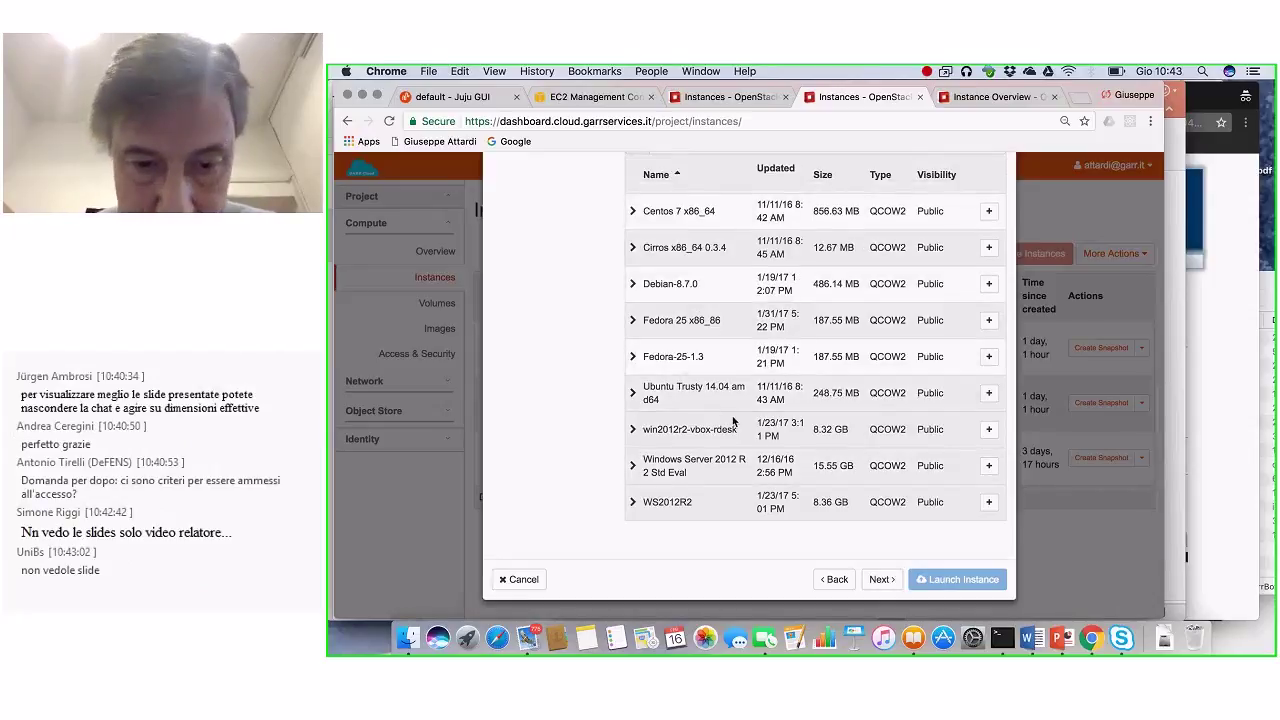
pyautogui.scroll(5, 733, 421)
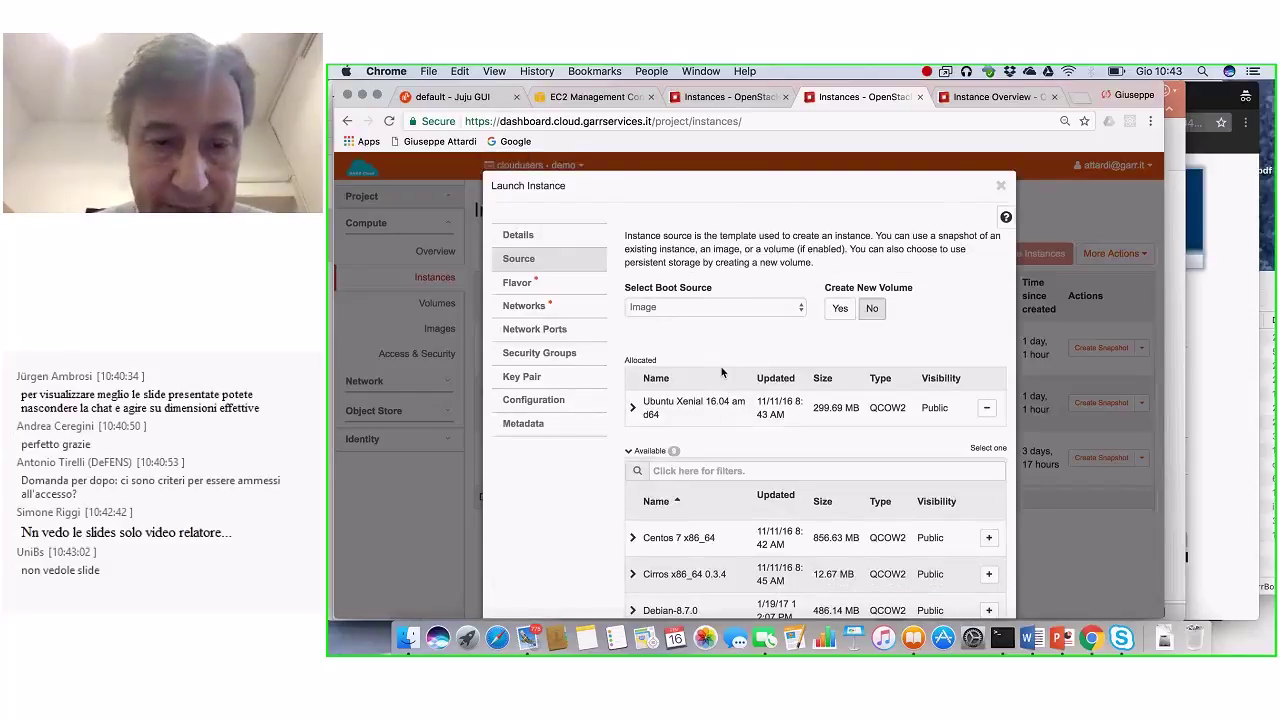
pyautogui.scroll(-5, 771, 351)
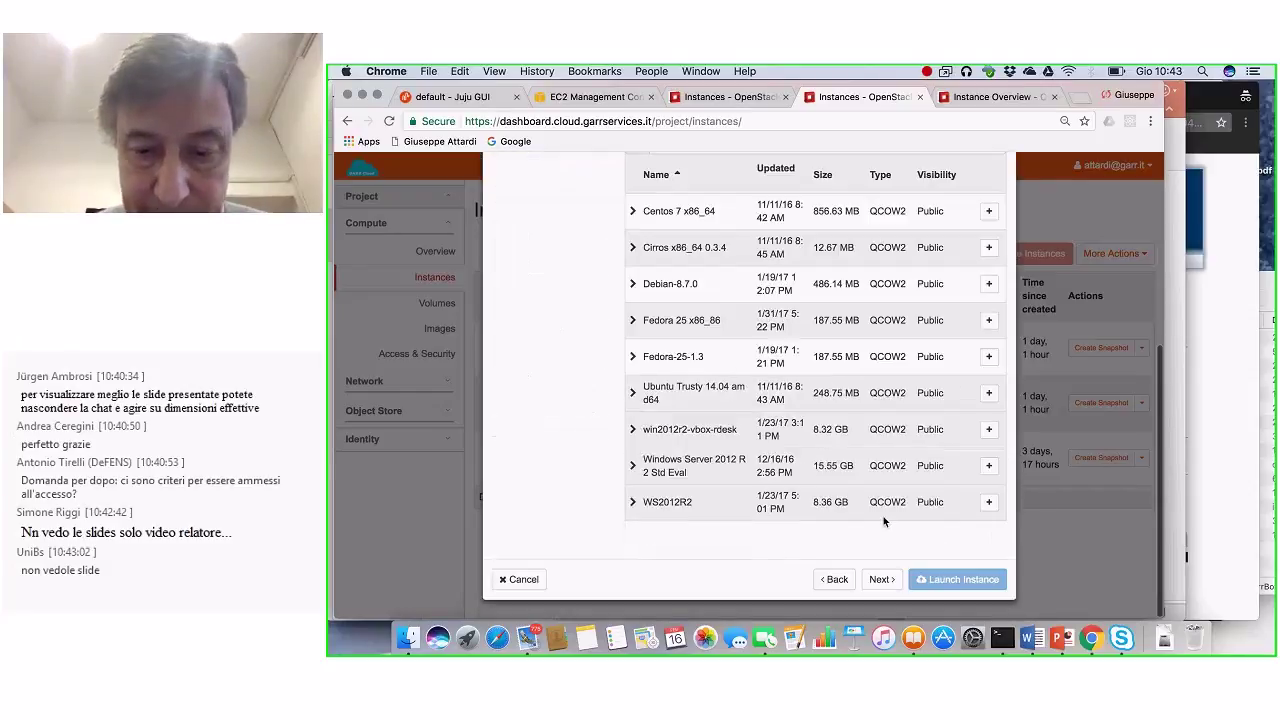
pyautogui.click(881, 580)
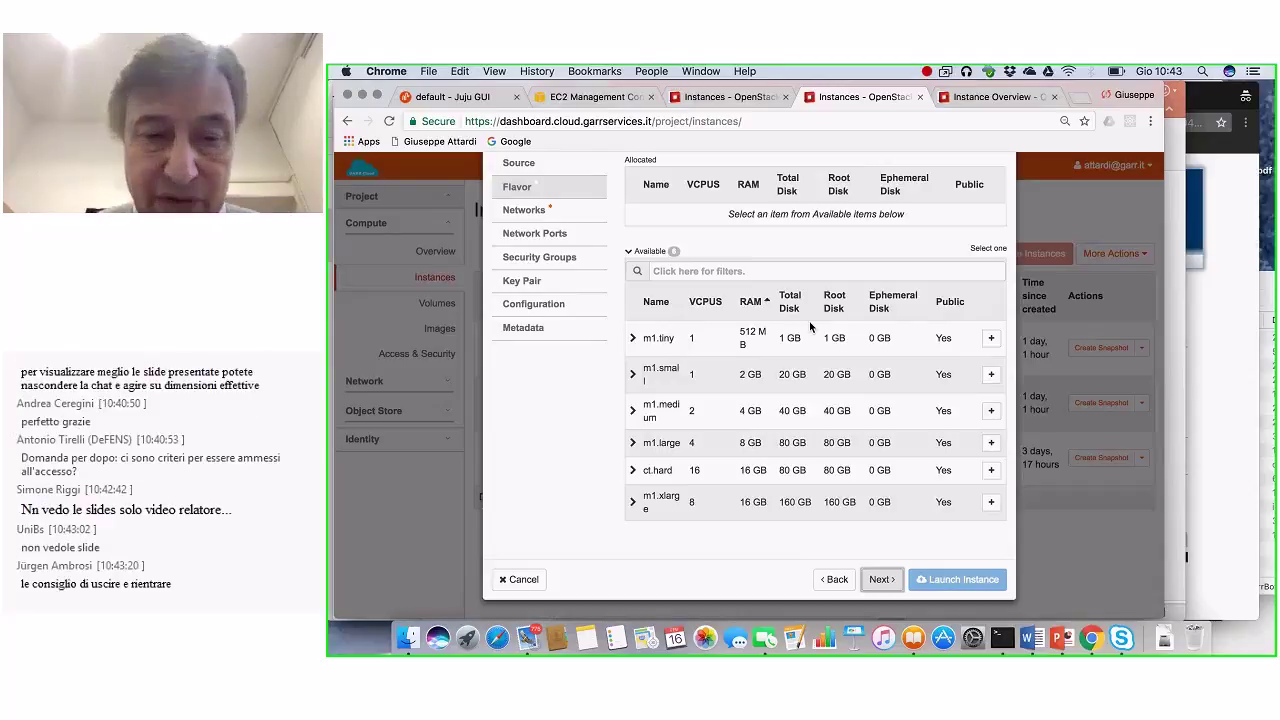
# Step: Allocate the m1.small flavor and default network, keeping the default security group
pyautogui.click(990, 376)
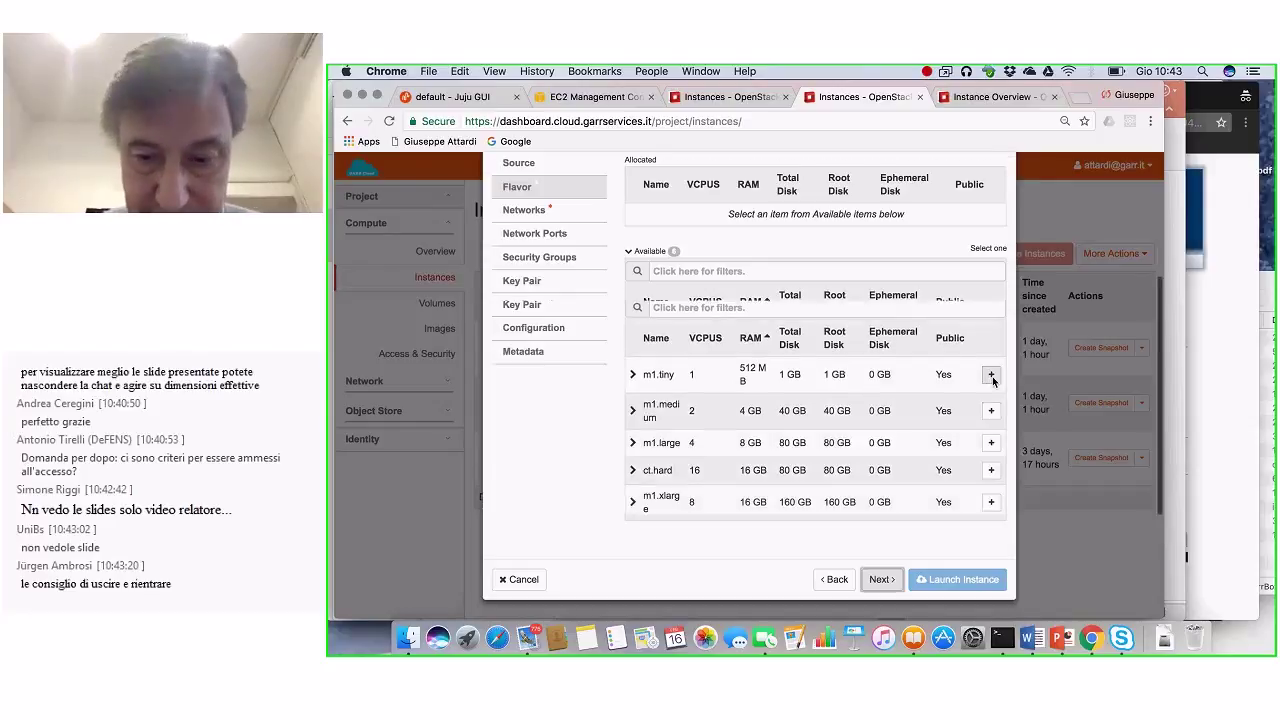
pyautogui.click(879, 580)
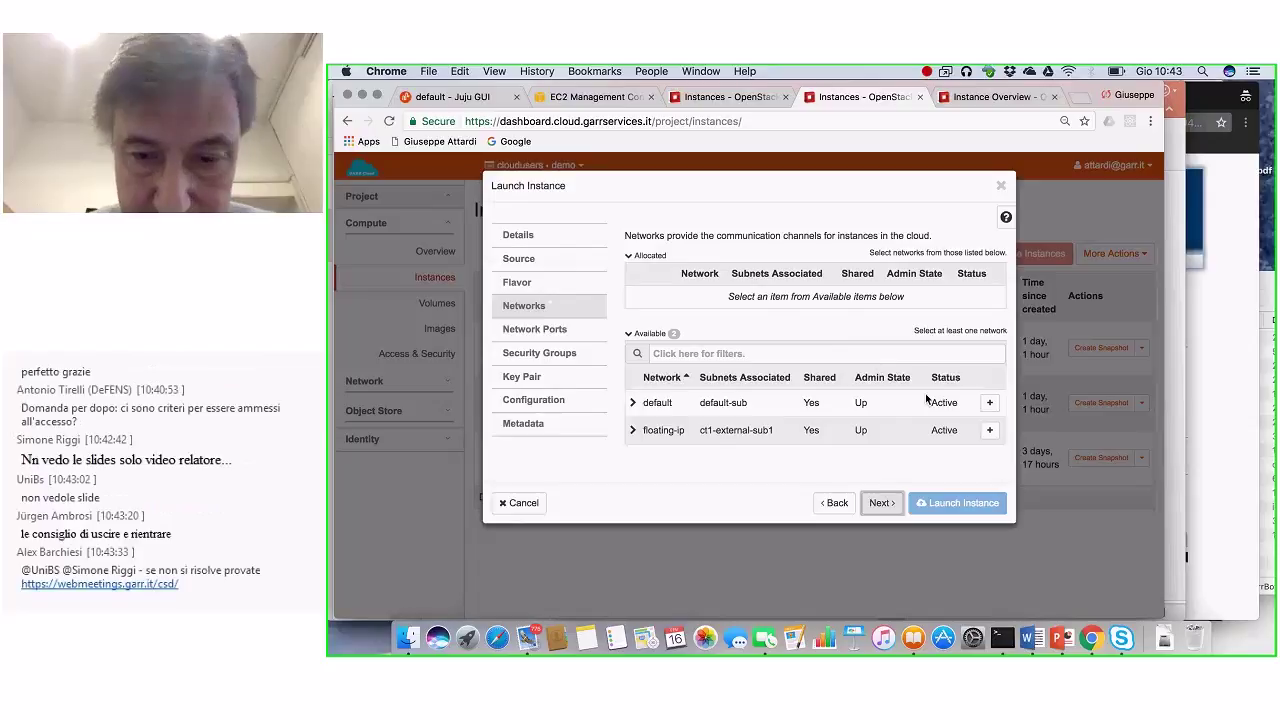
pyautogui.click(990, 404)
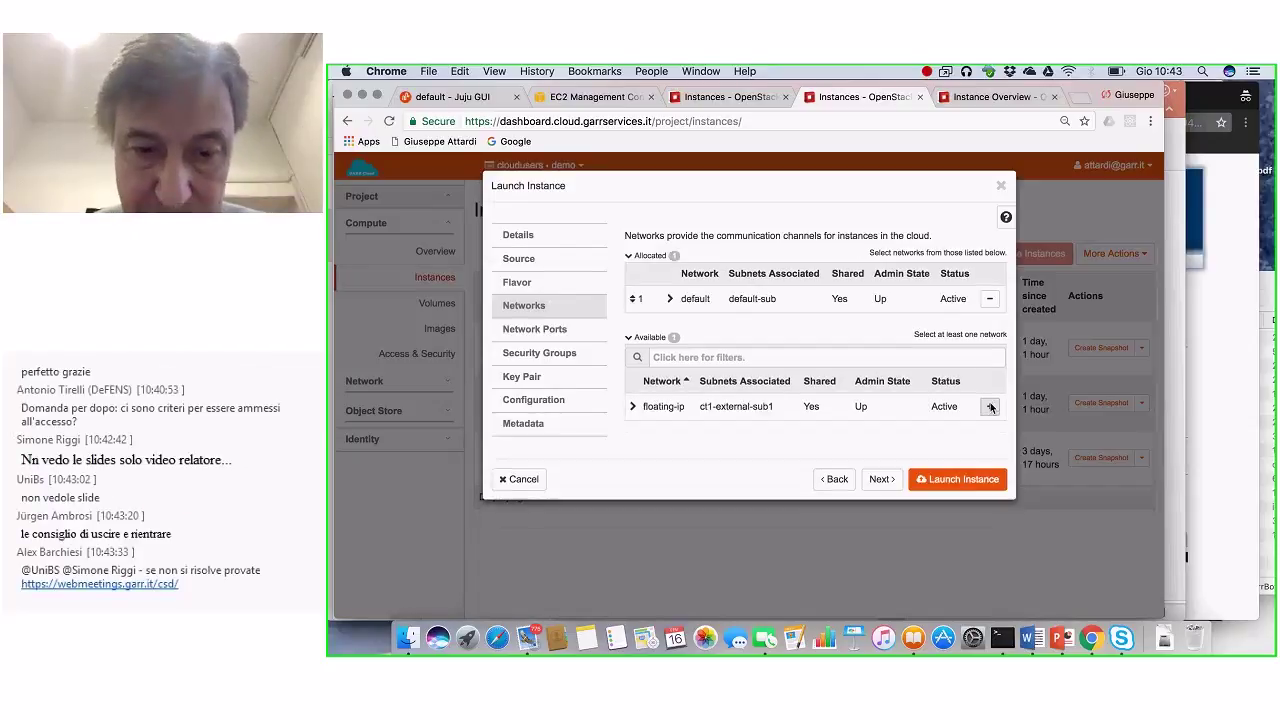
pyautogui.click(883, 481)
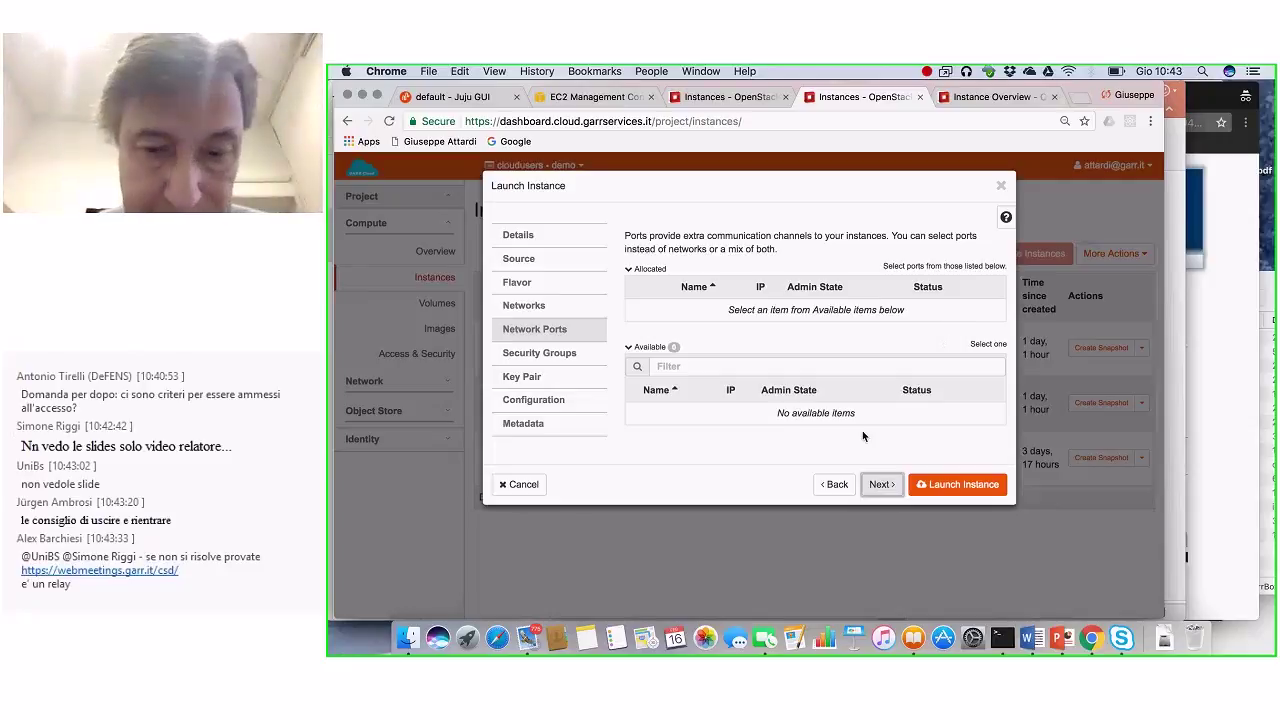
pyautogui.click(882, 484)
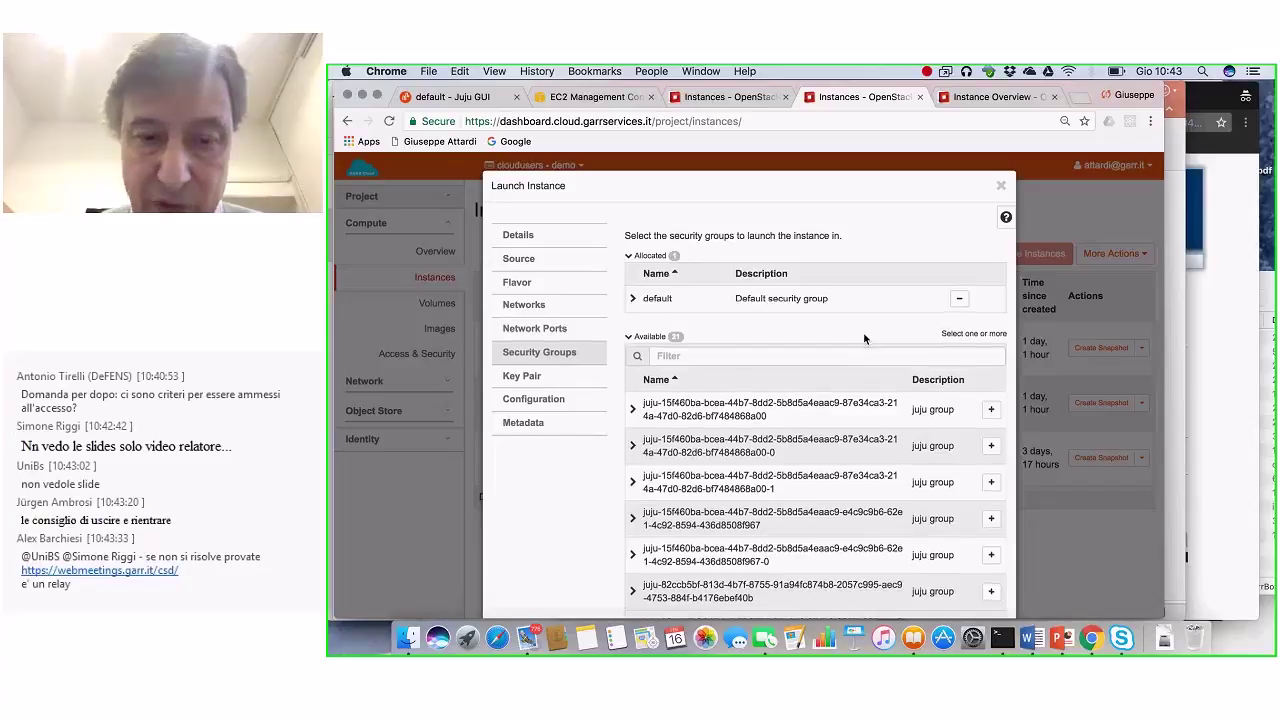
pyautogui.scroll(-3, 865, 339)
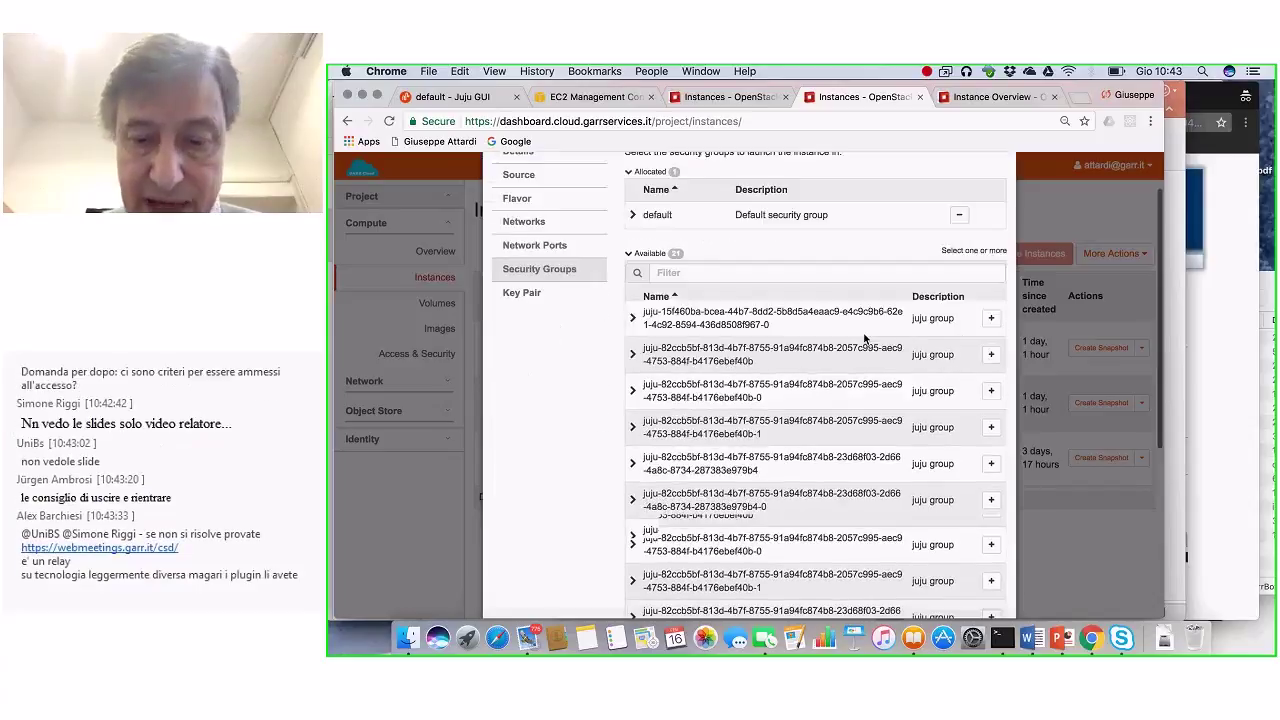
pyautogui.scroll(-10, 865, 339)
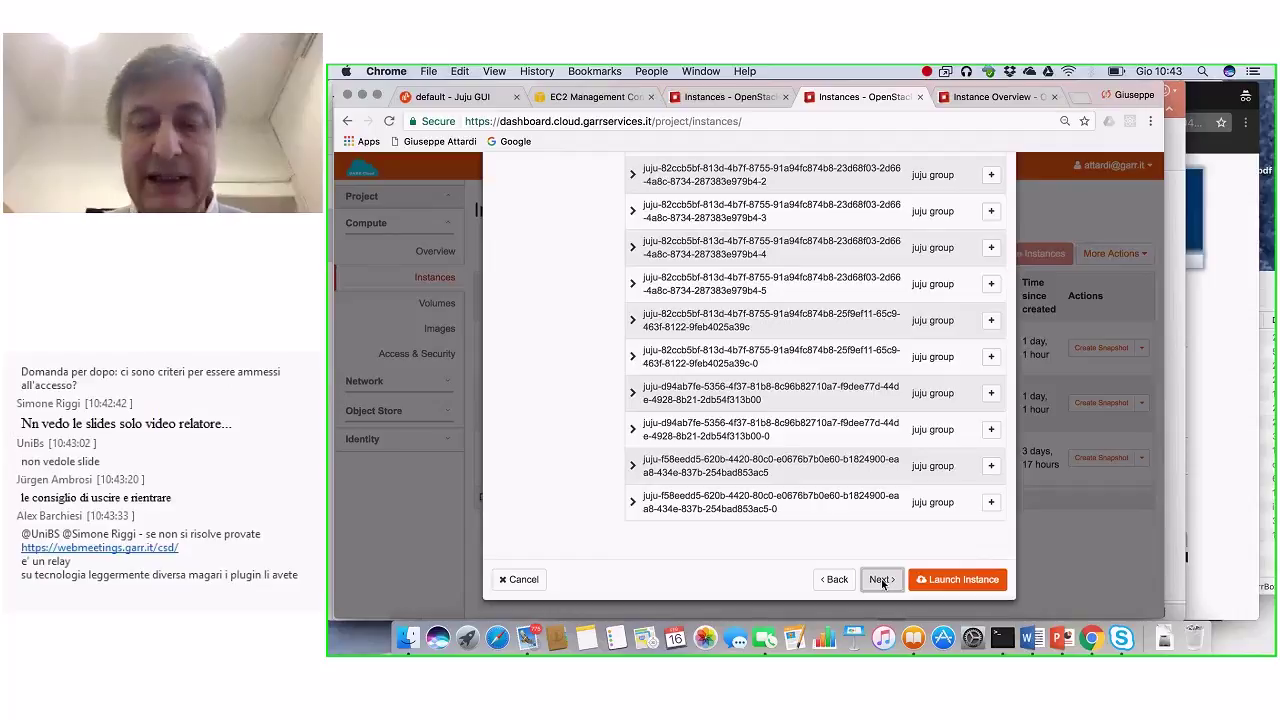
# Step: Attempt to create a key pair named 'crui', which fails, leaving the existing CRUI key pair allocated
pyautogui.click(881, 580)
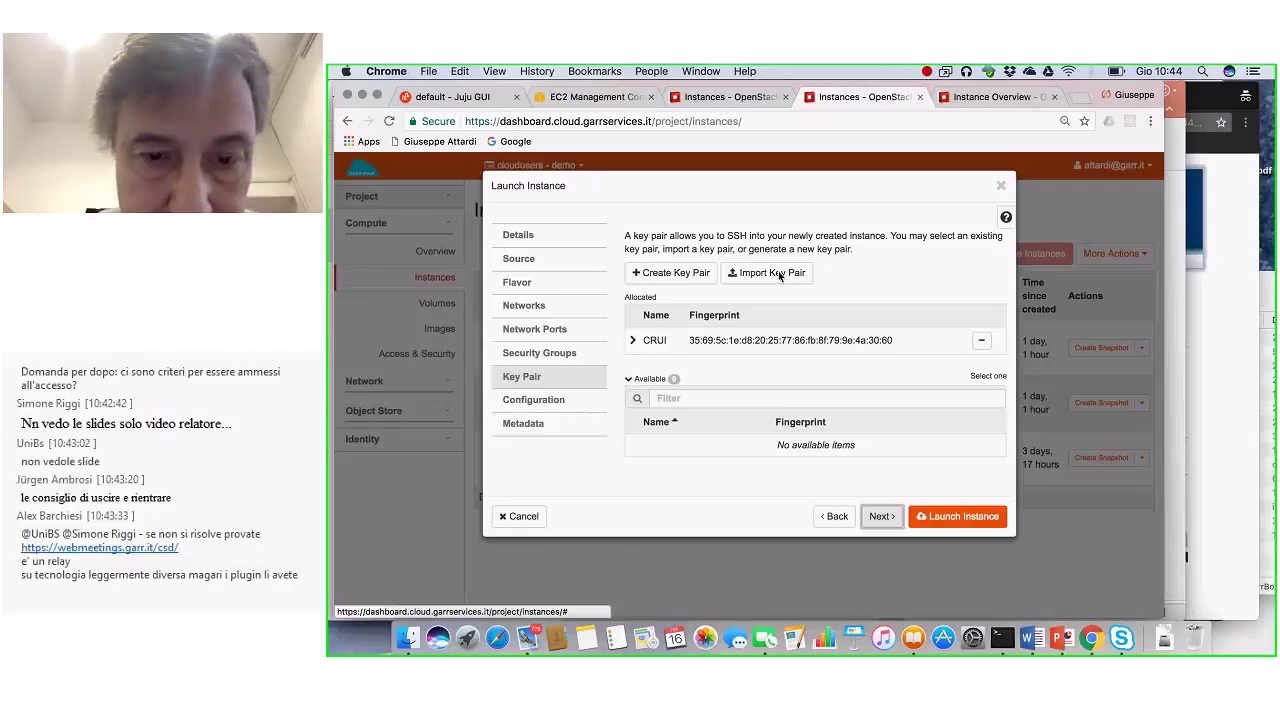
pyautogui.click(647, 275)
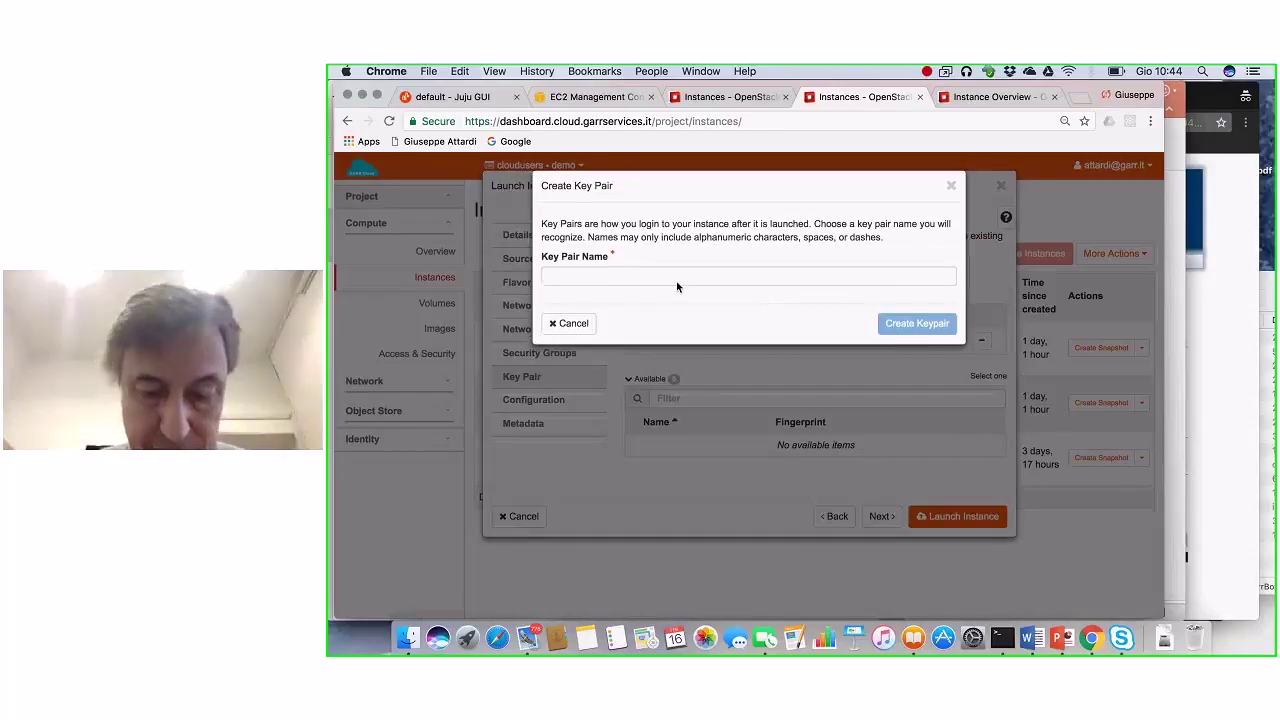
pyautogui.write('cr')
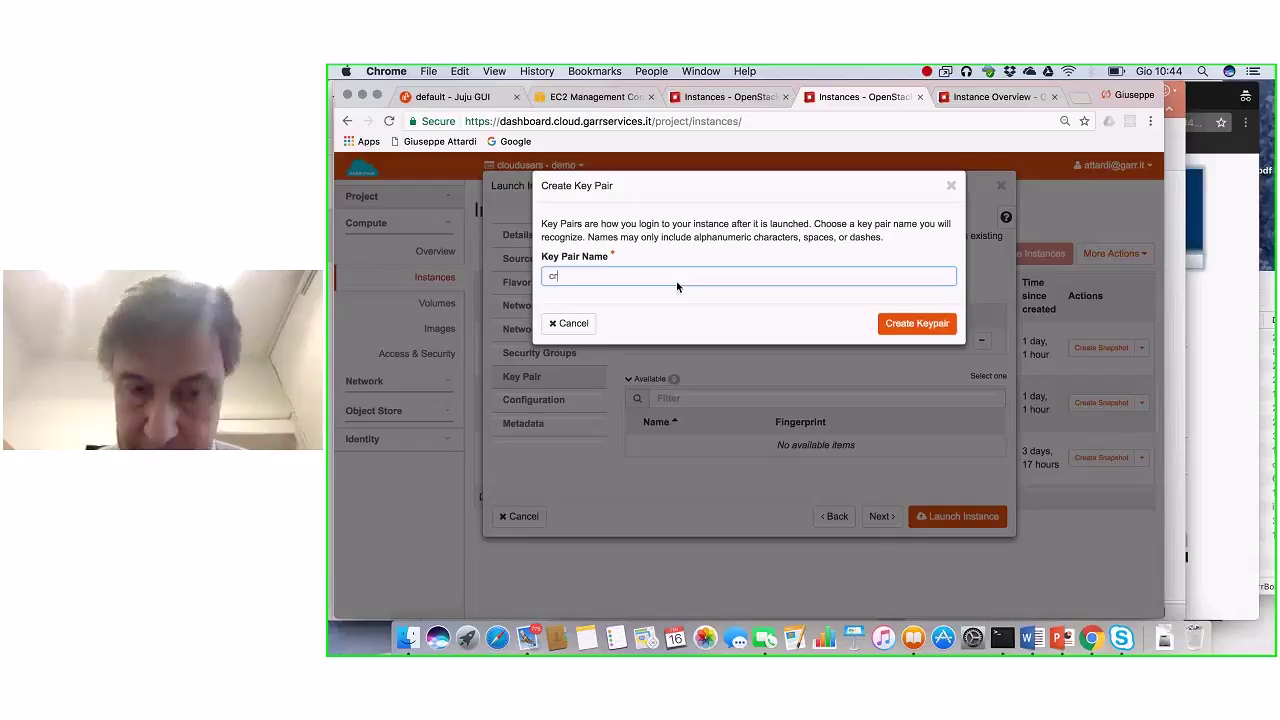
pyautogui.write('e')
pyautogui.press('BackSpace')
pyautogui.press('BackSpace')
pyautogui.press('BackSpace')
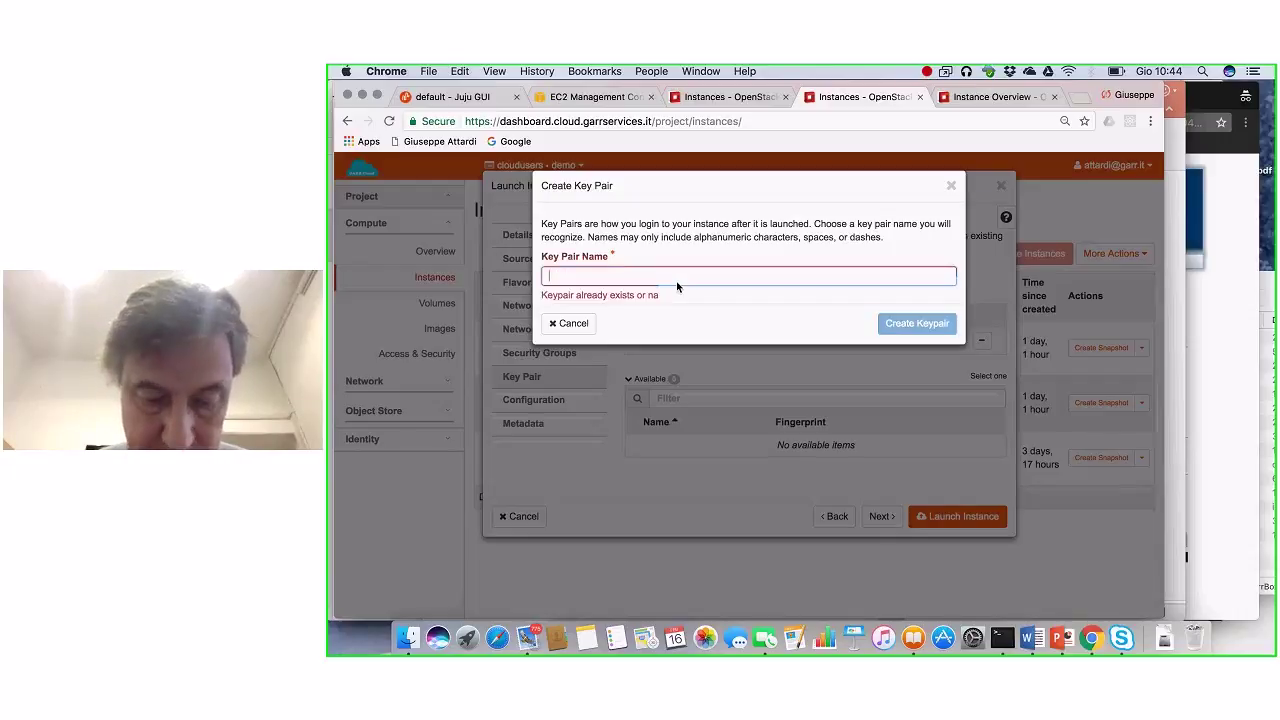
pyautogui.write('crui')
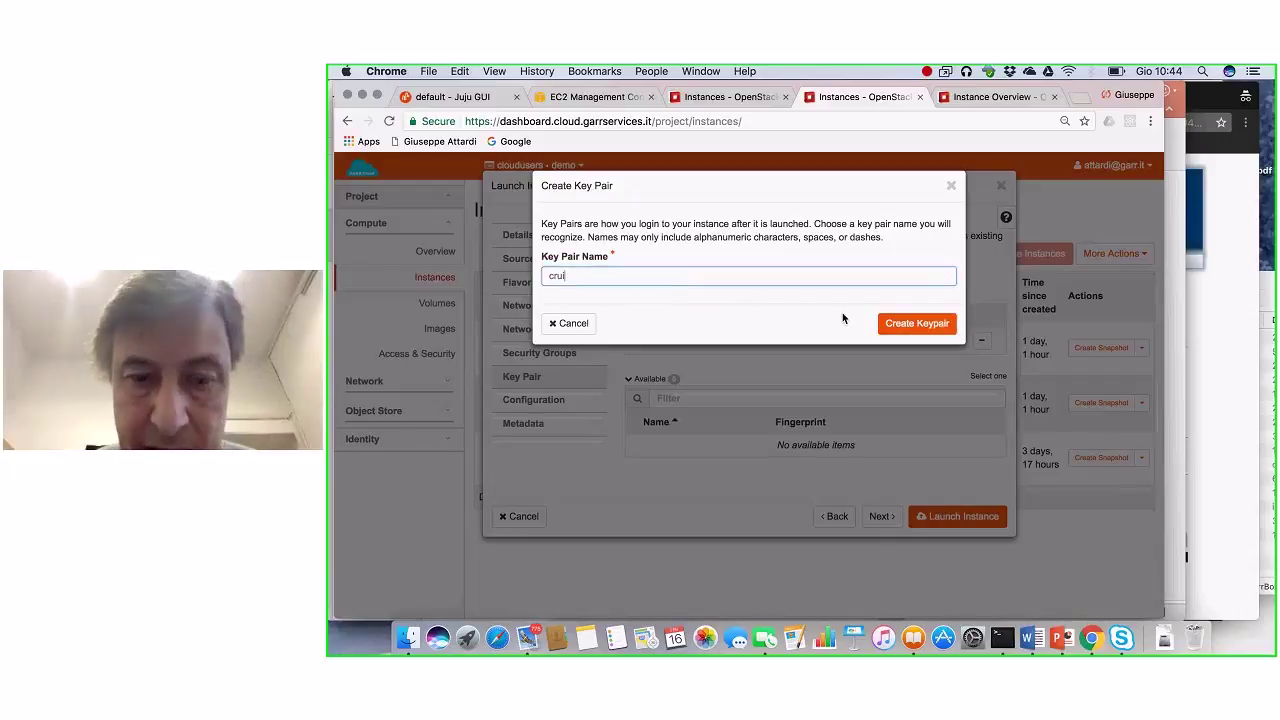
pyautogui.click(908, 325)
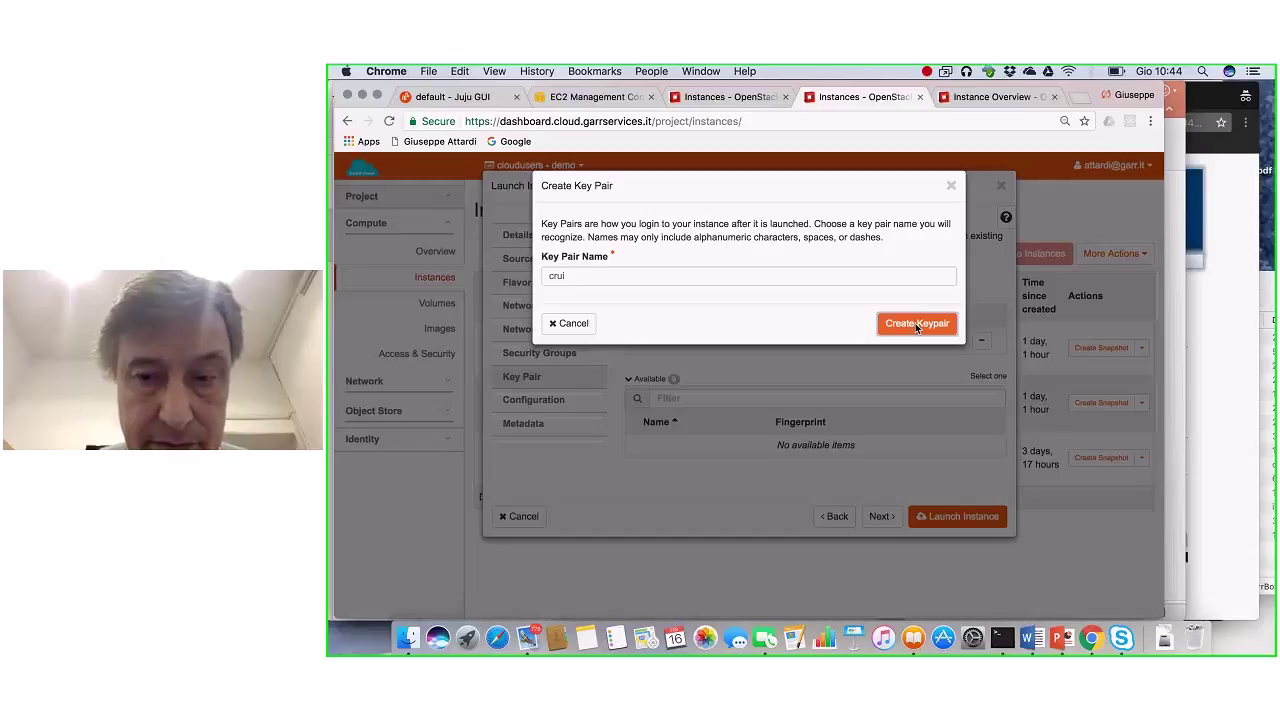
pyautogui.click(916, 324)
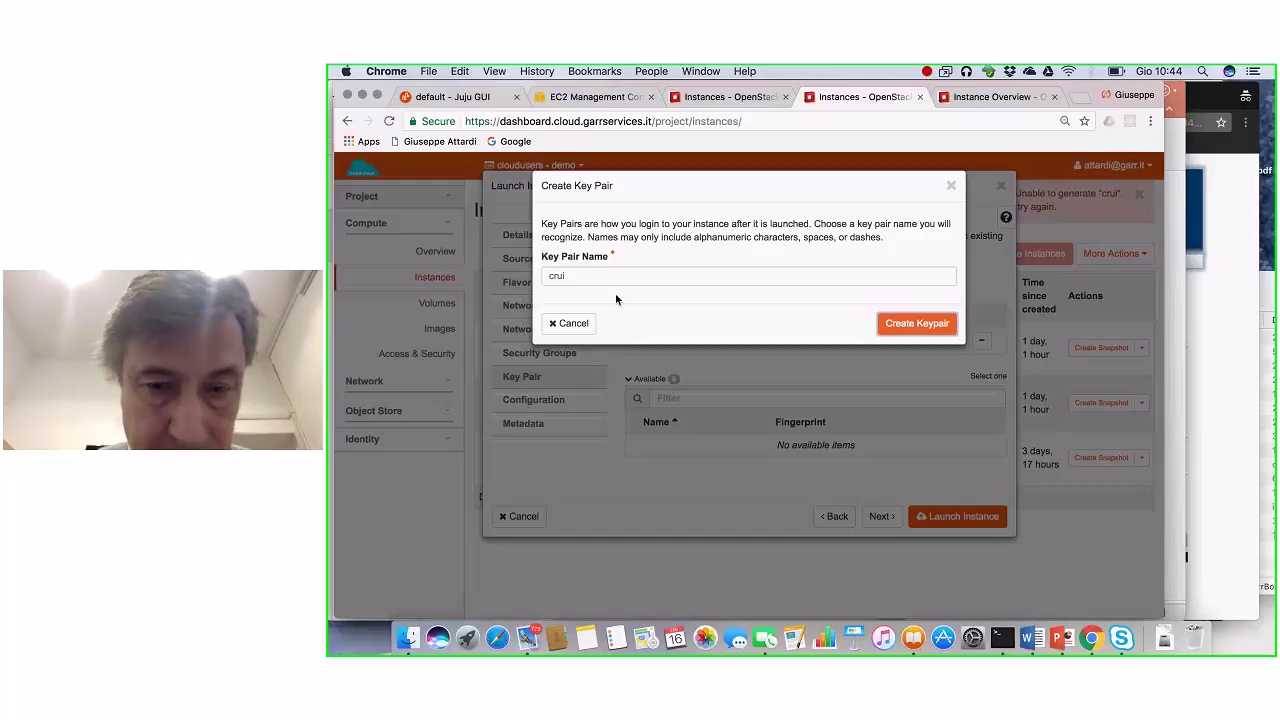
pyautogui.click(880, 318)
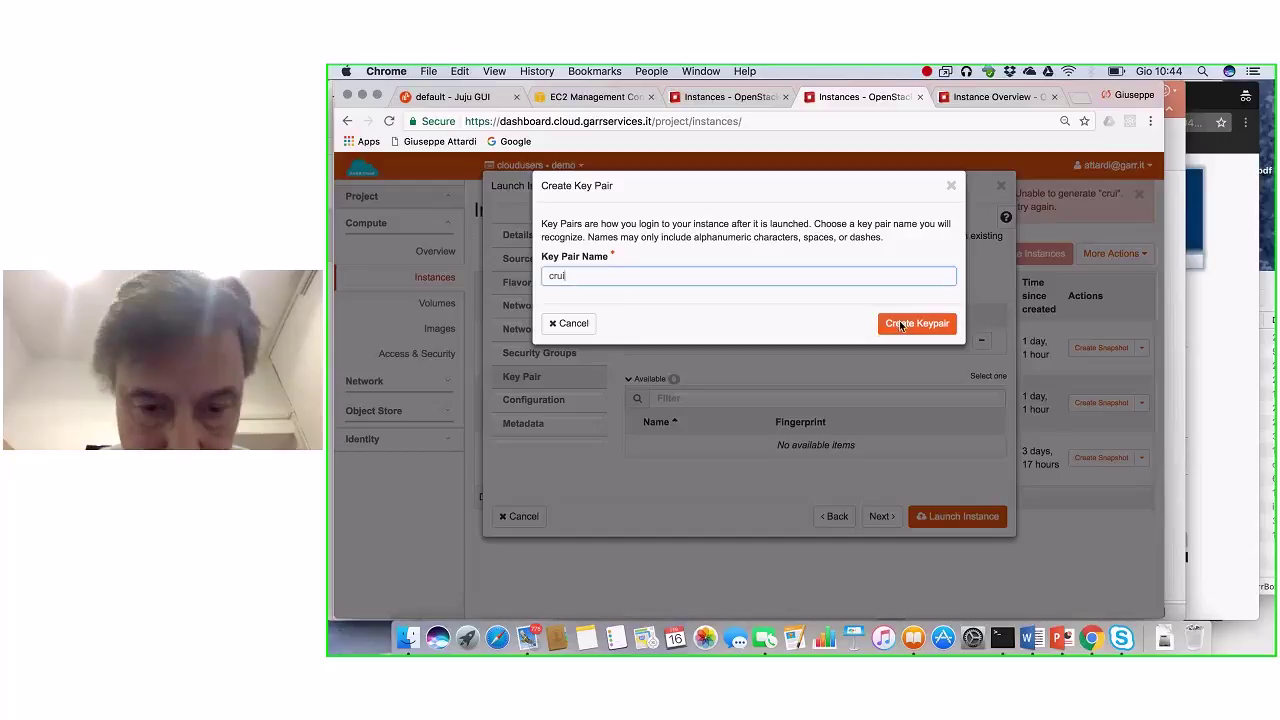
pyautogui.click(900, 325)
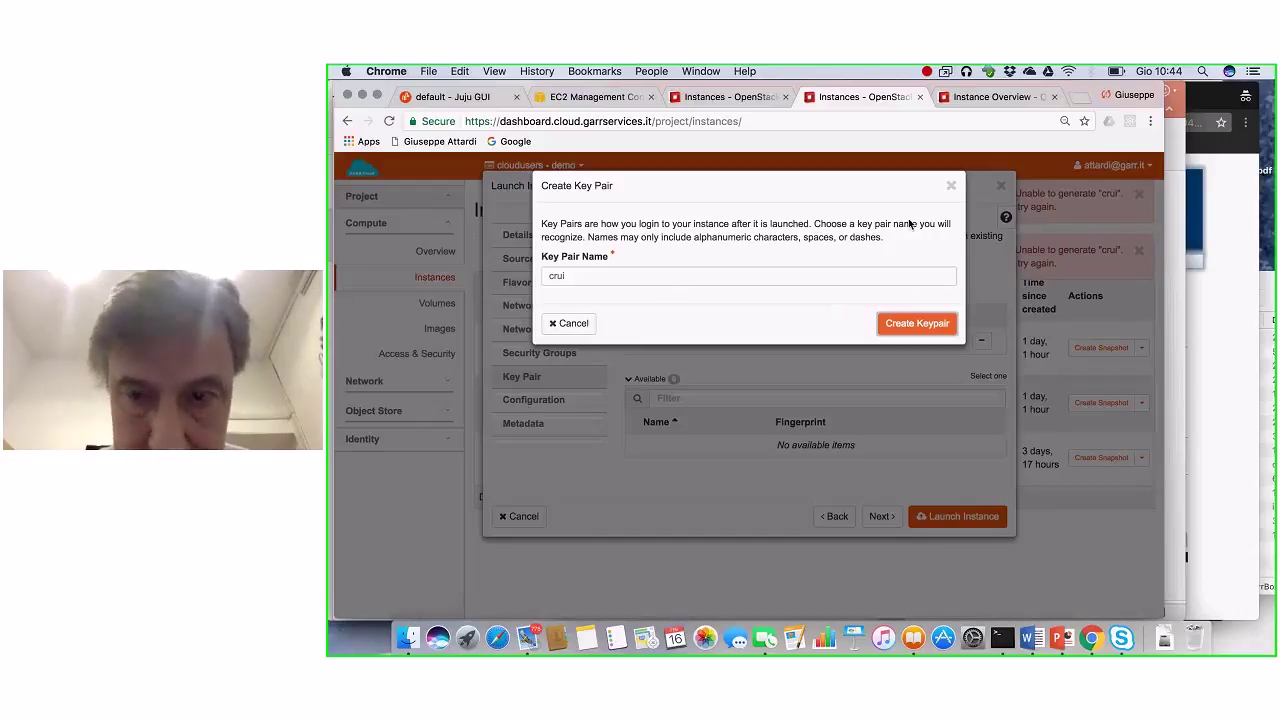
pyautogui.click(951, 186)
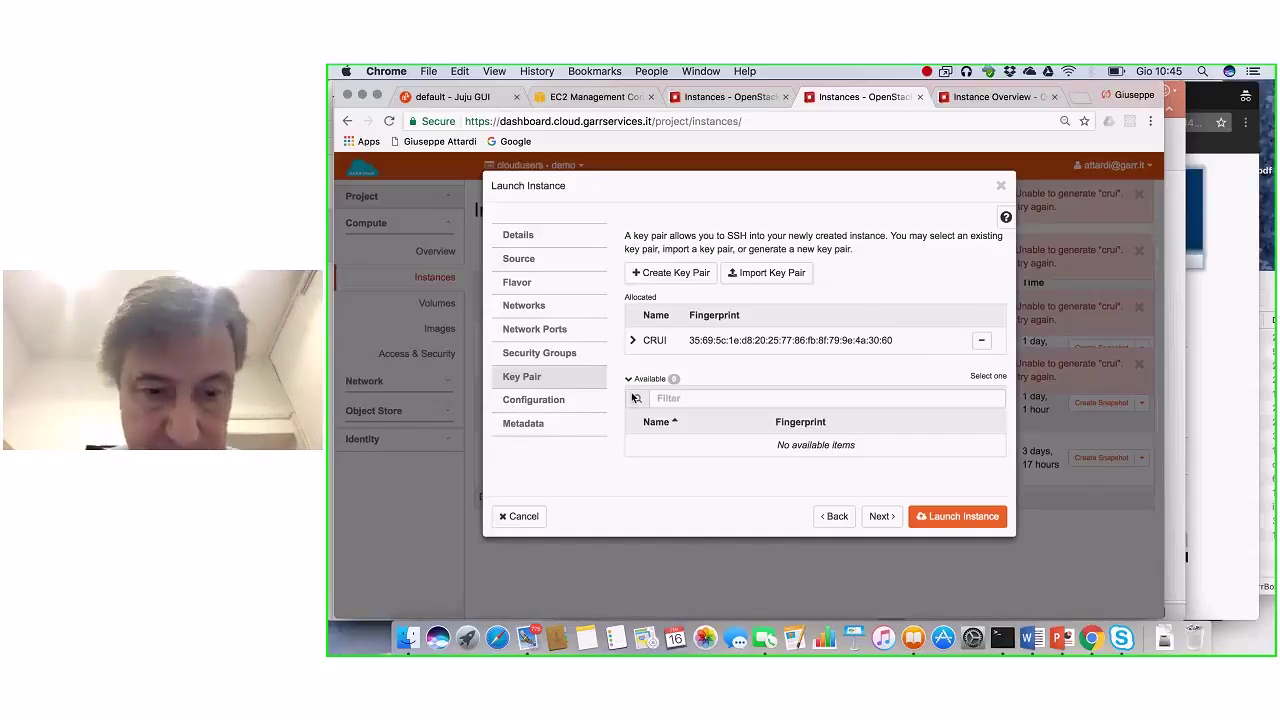
# Step: Launch cruitest and check its actions menu while it builds at 192.168.251.61
pyautogui.click(951, 513)
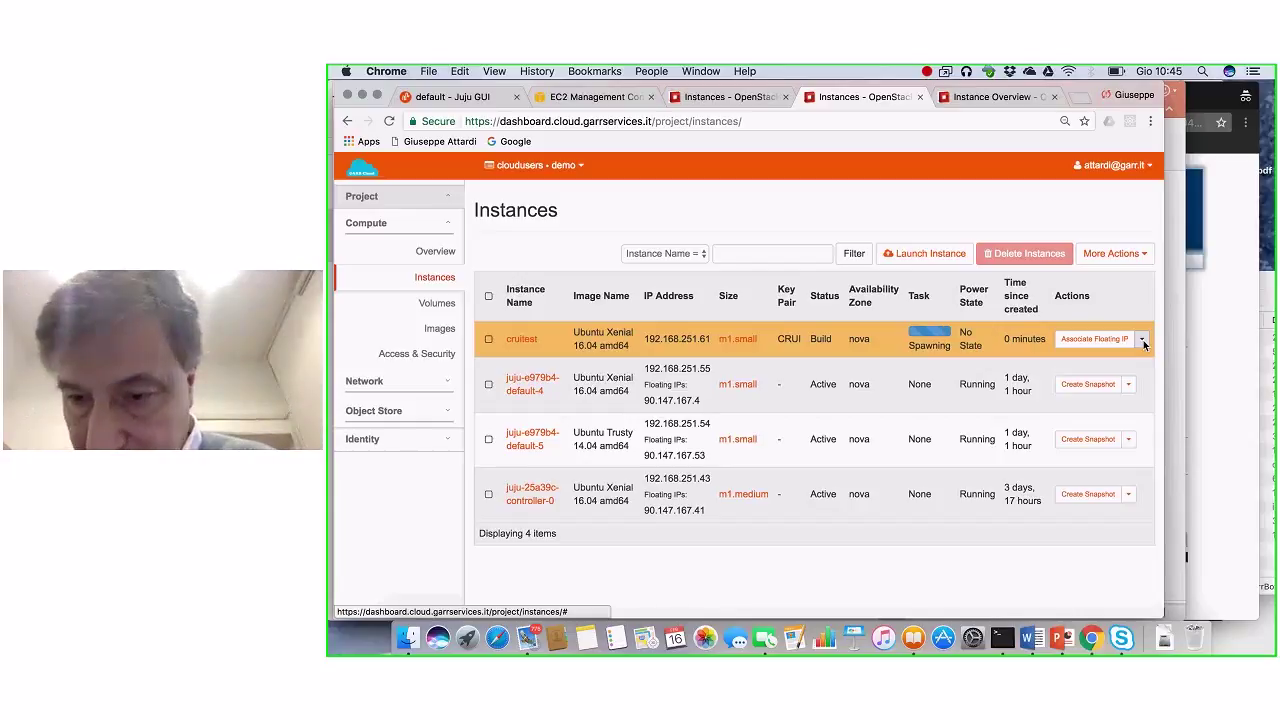
pyautogui.click(1143, 340)
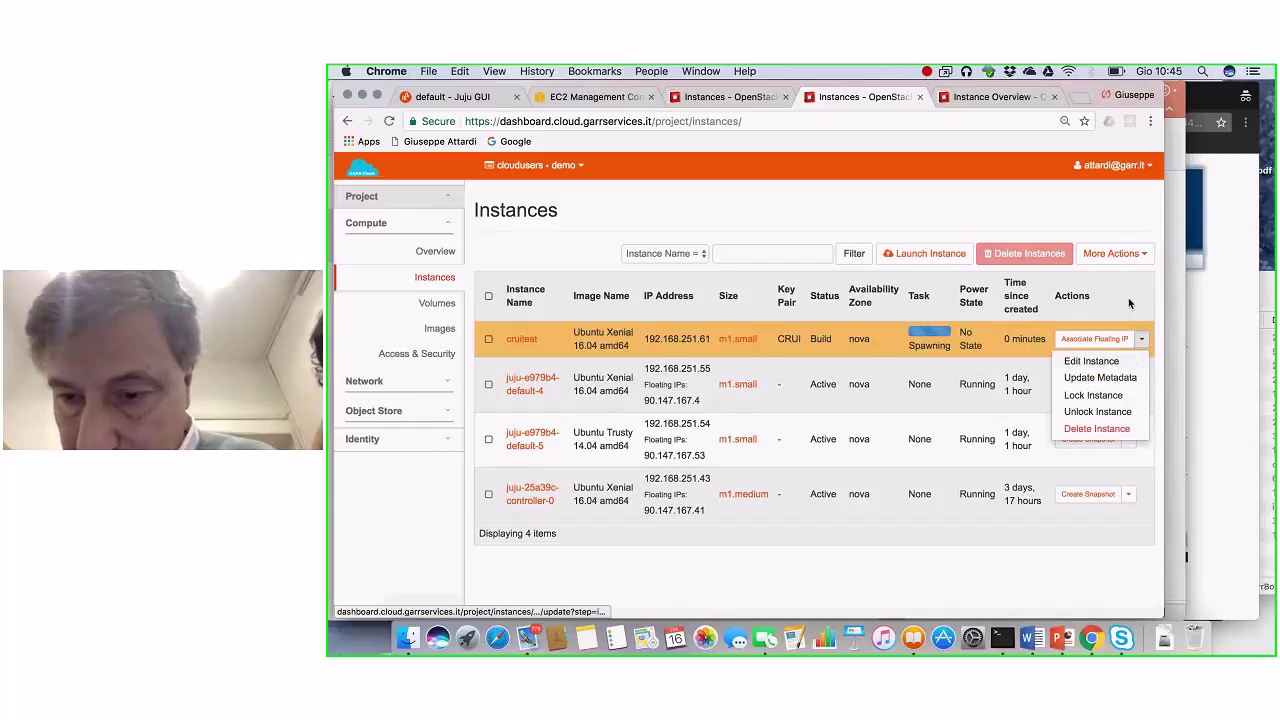
pyautogui.click(1118, 341)
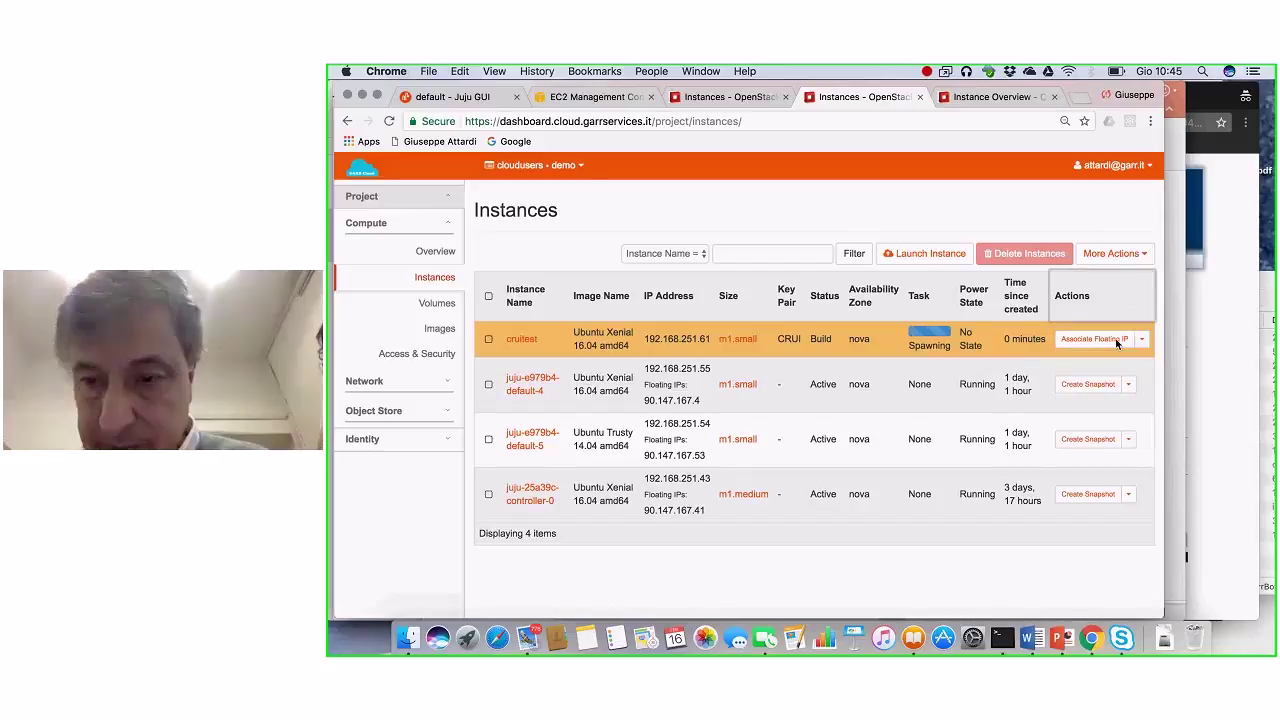
# Step: Associate floating IP 90.147.167.52 with cruitest, select the IP text, and switch to Terminal
pyautogui.click(1108, 338)
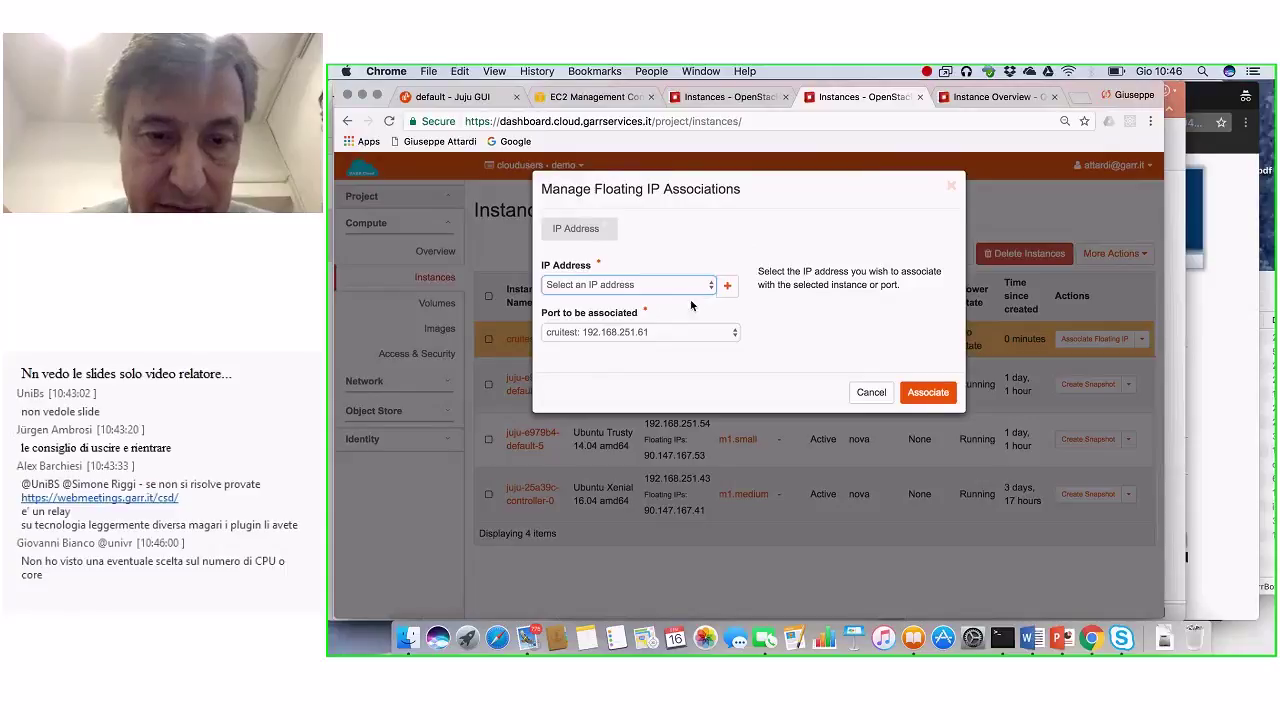
pyautogui.click(684, 287)
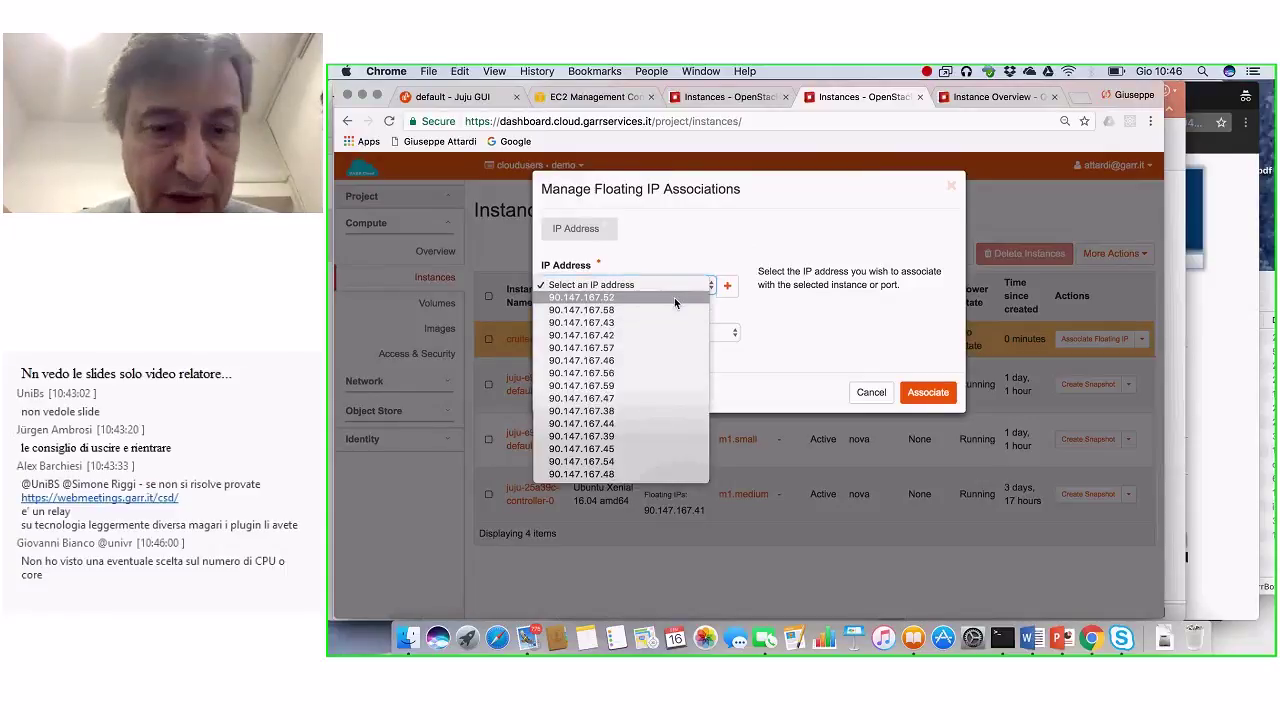
pyautogui.click(674, 297)
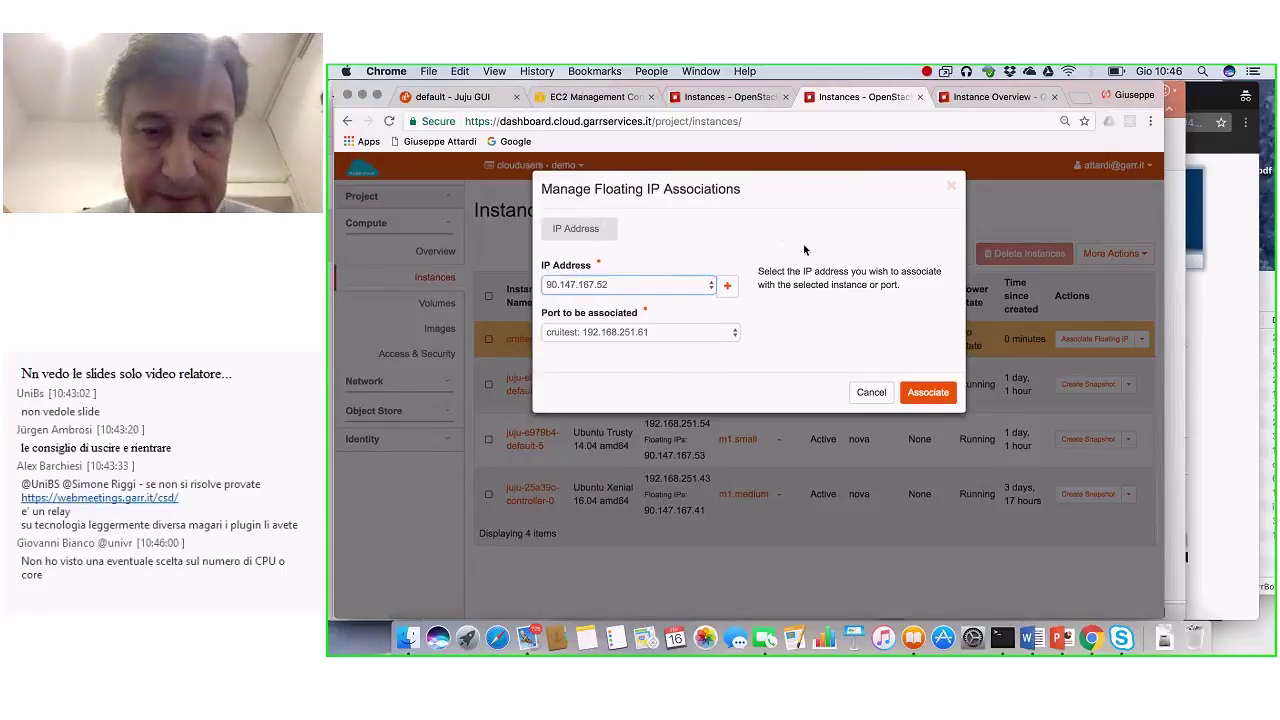
pyautogui.click(926, 392)
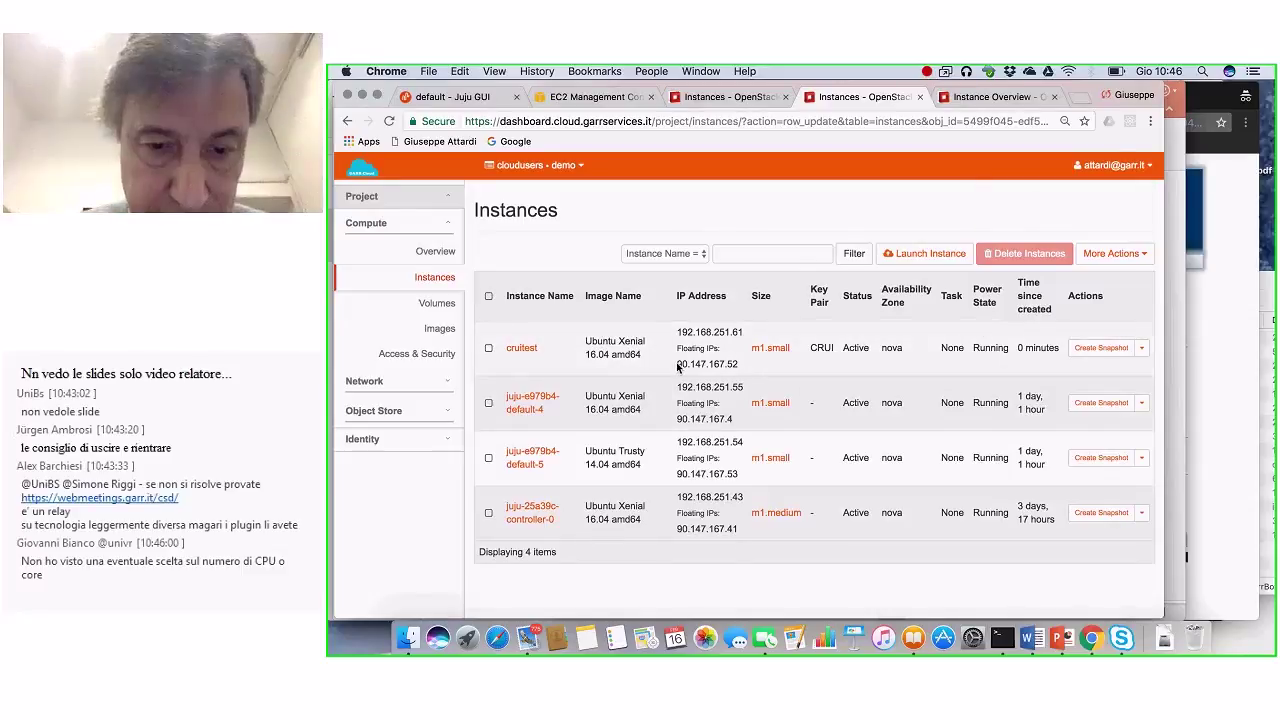
pyautogui.moveTo(677, 364); pyautogui.dragTo(736, 365)
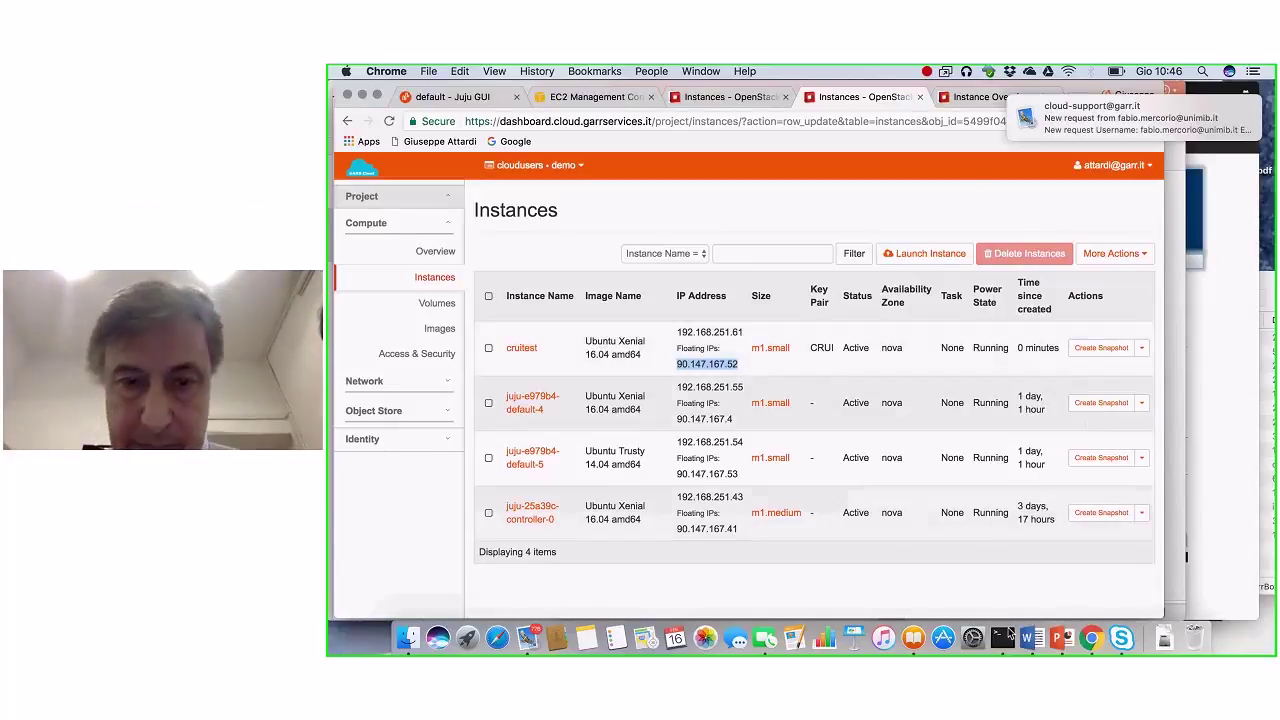
pyautogui.click(1007, 636)
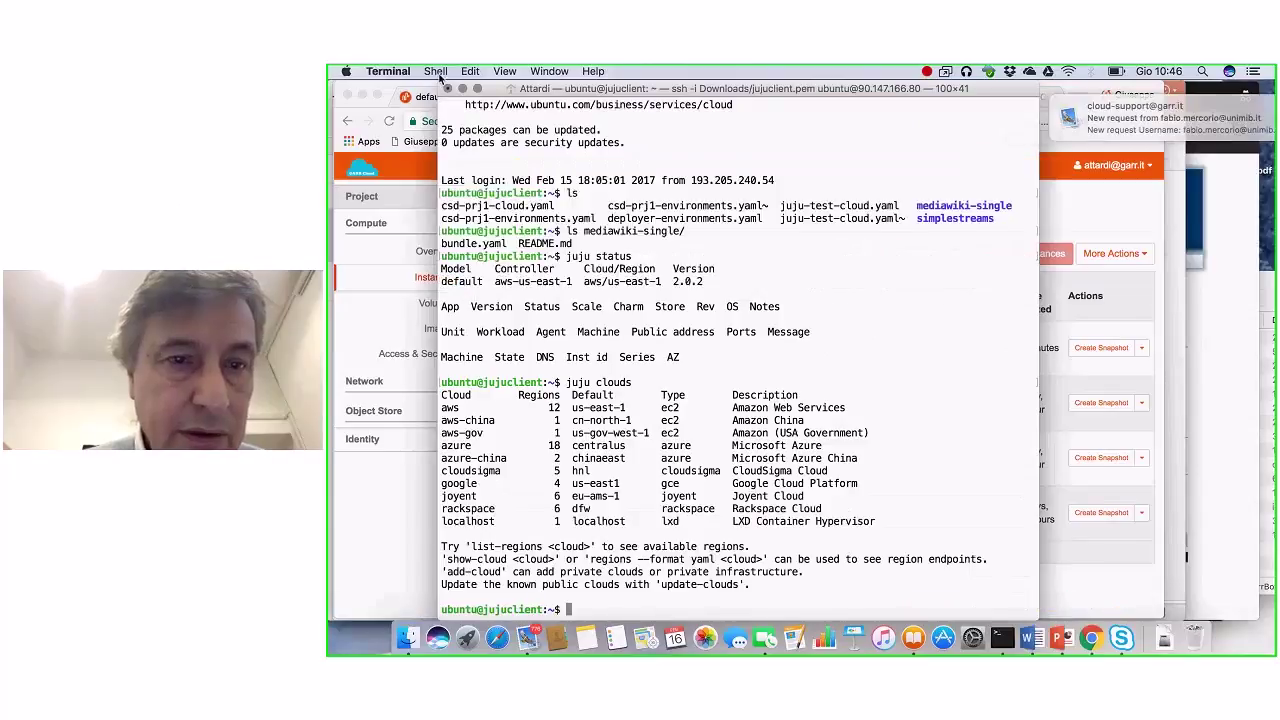
# Step: Ping 90.147.167.52 from a new local Terminal window (10/10 replies), then return to Chrome
pyautogui.click(437, 72)
pyautogui.click(912, 215)
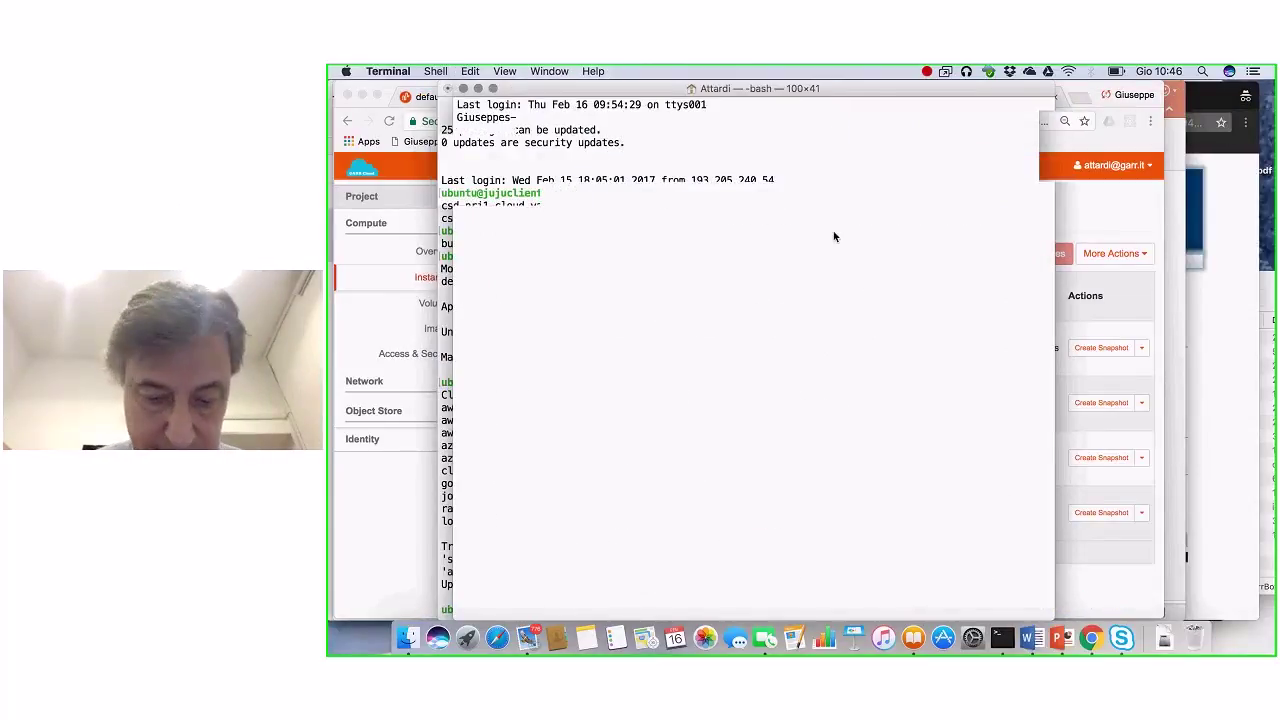
pyautogui.write('ping 90.147.167.52')
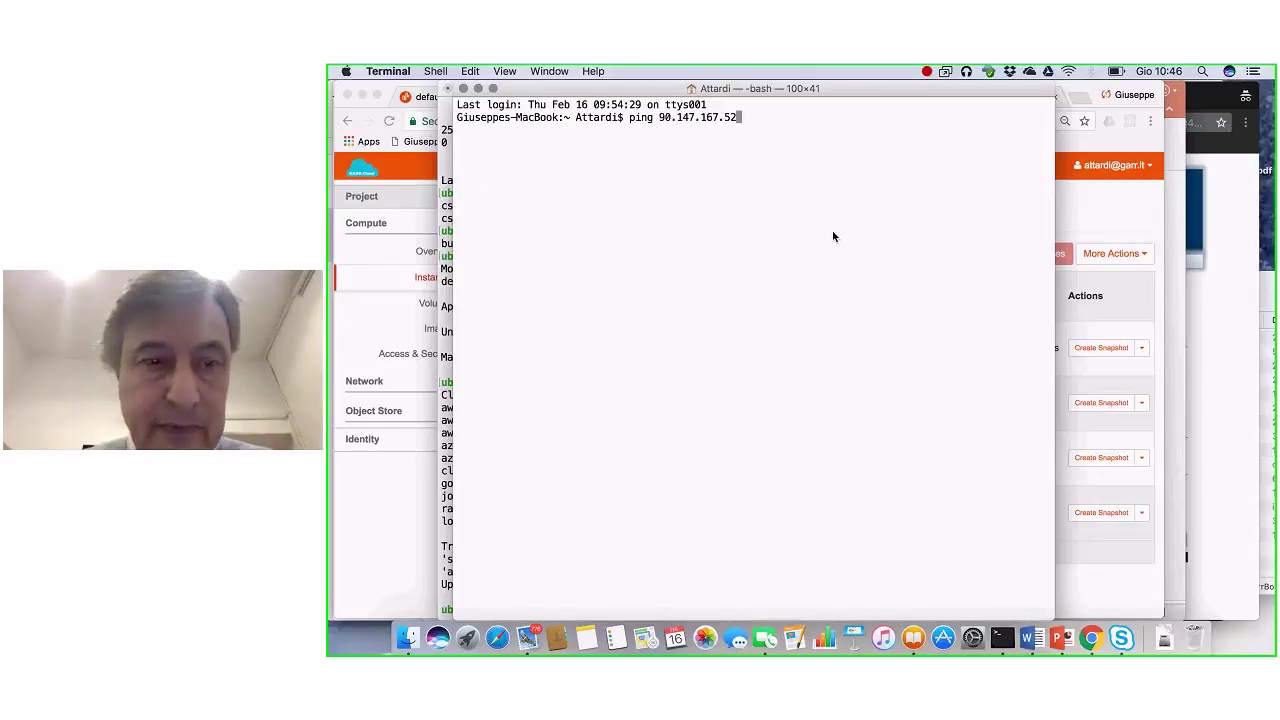
pyautogui.press('Return')
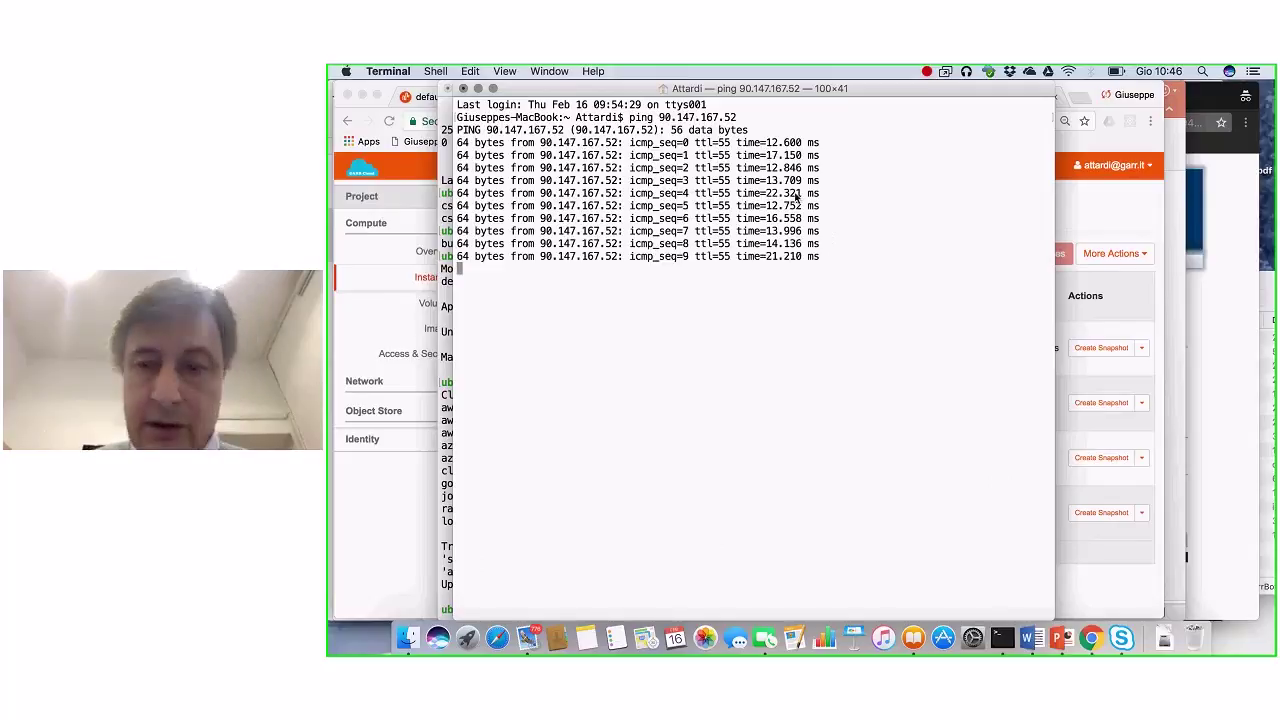
pyautogui.hotkey('ctrl', 'c')
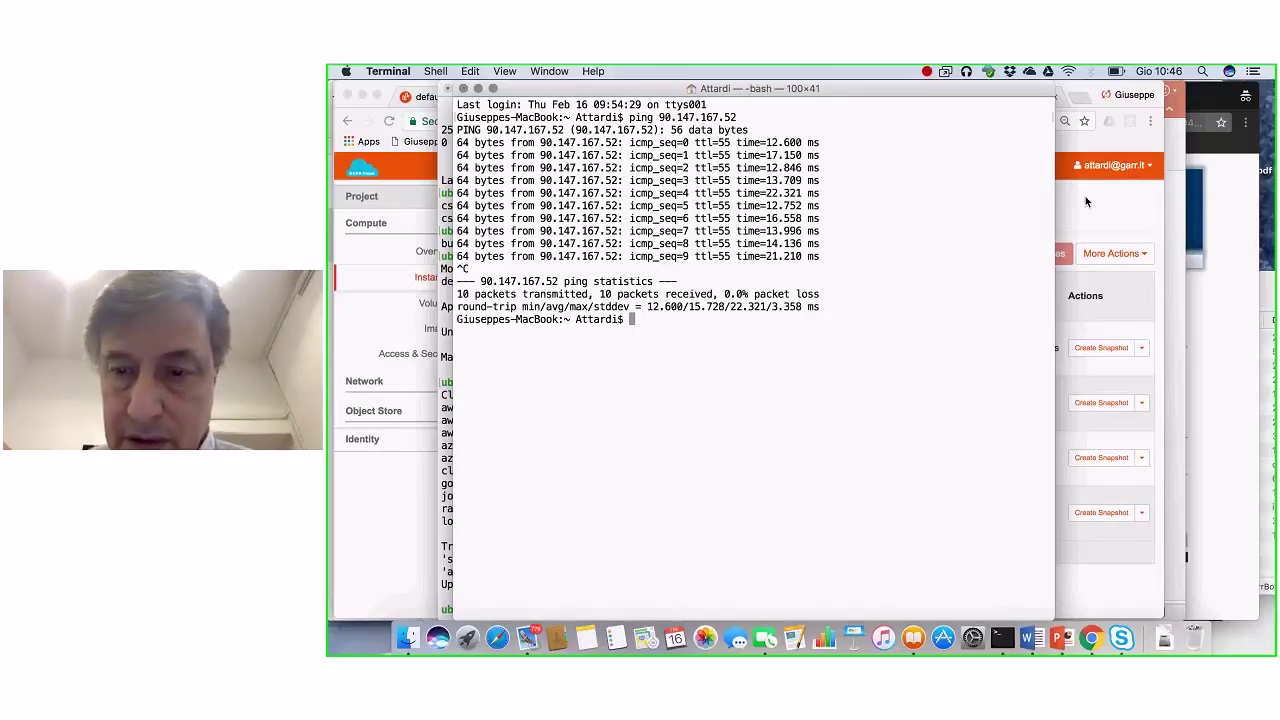
pyautogui.click(1061, 211)
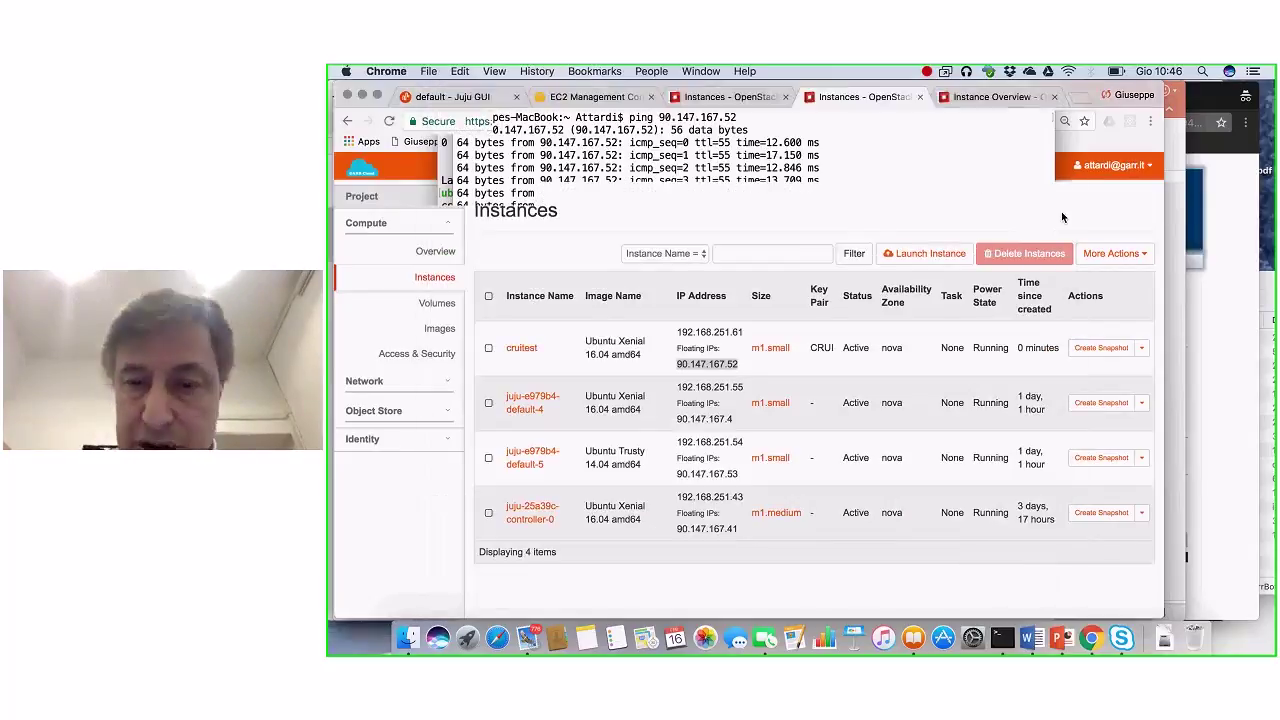
pyautogui.click(928, 254)
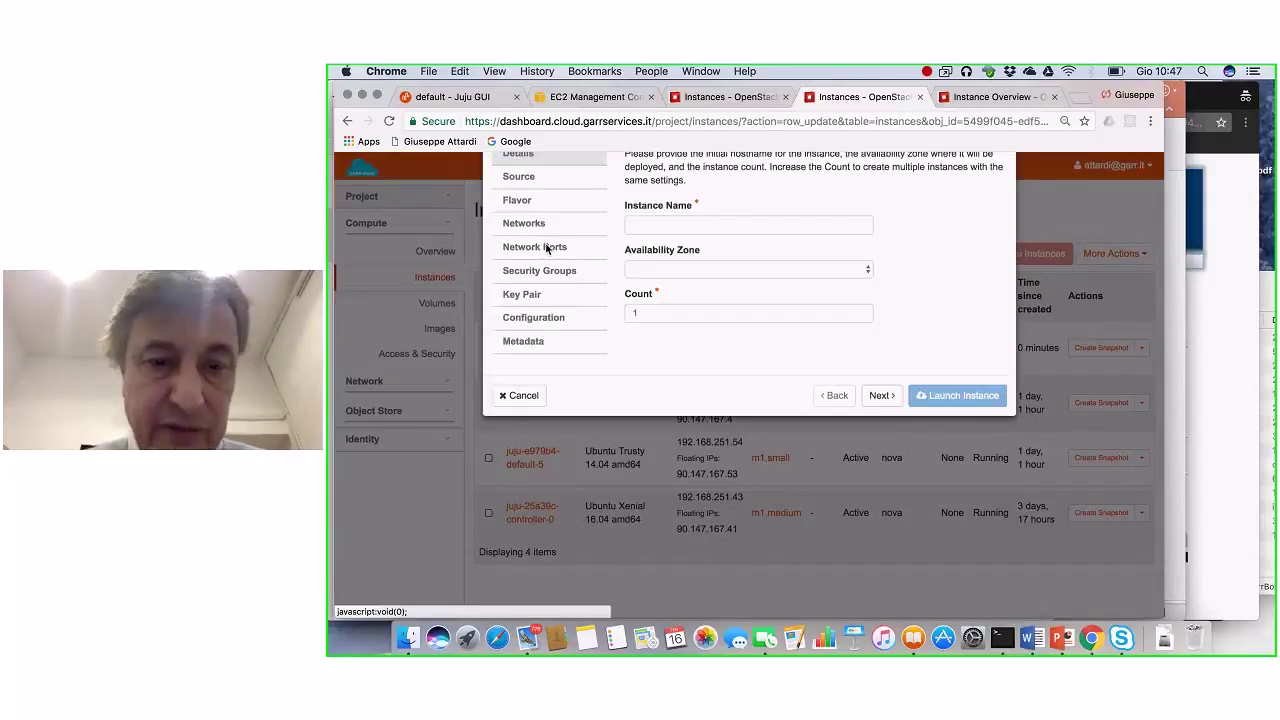
pyautogui.click(522, 283)
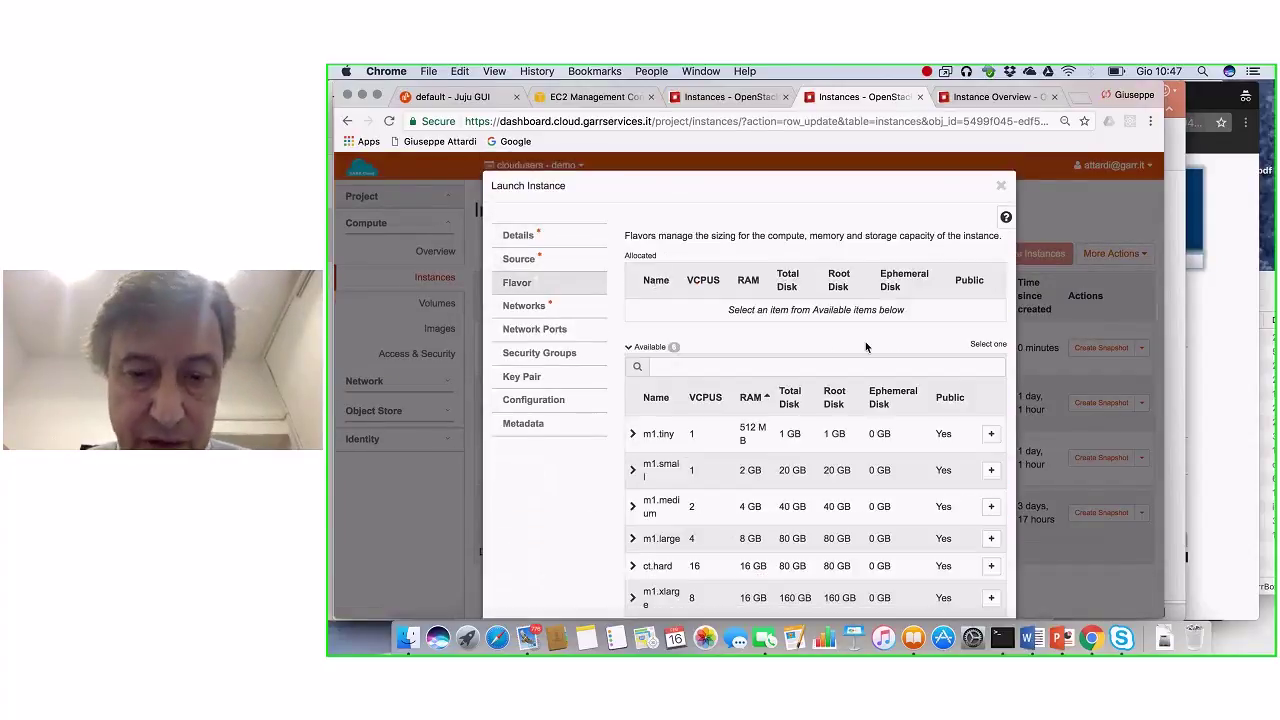
pyautogui.scroll(-2, 866, 347)
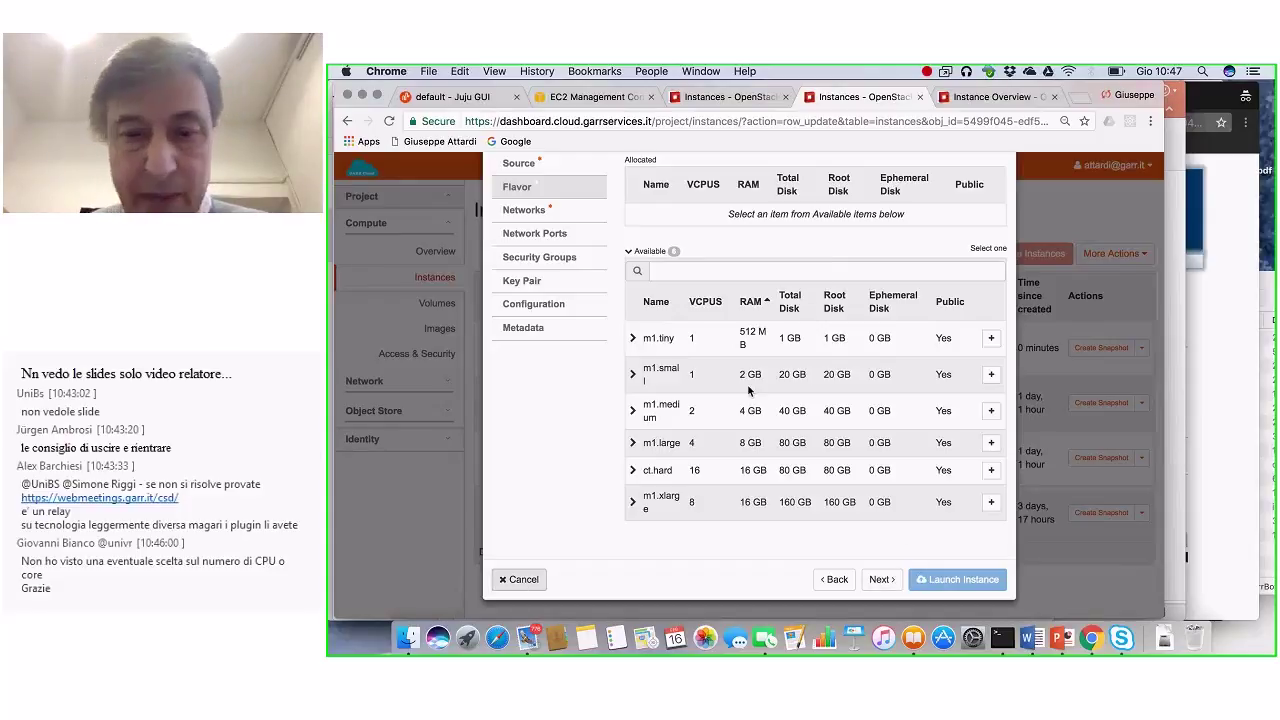
pyautogui.press('Escape')
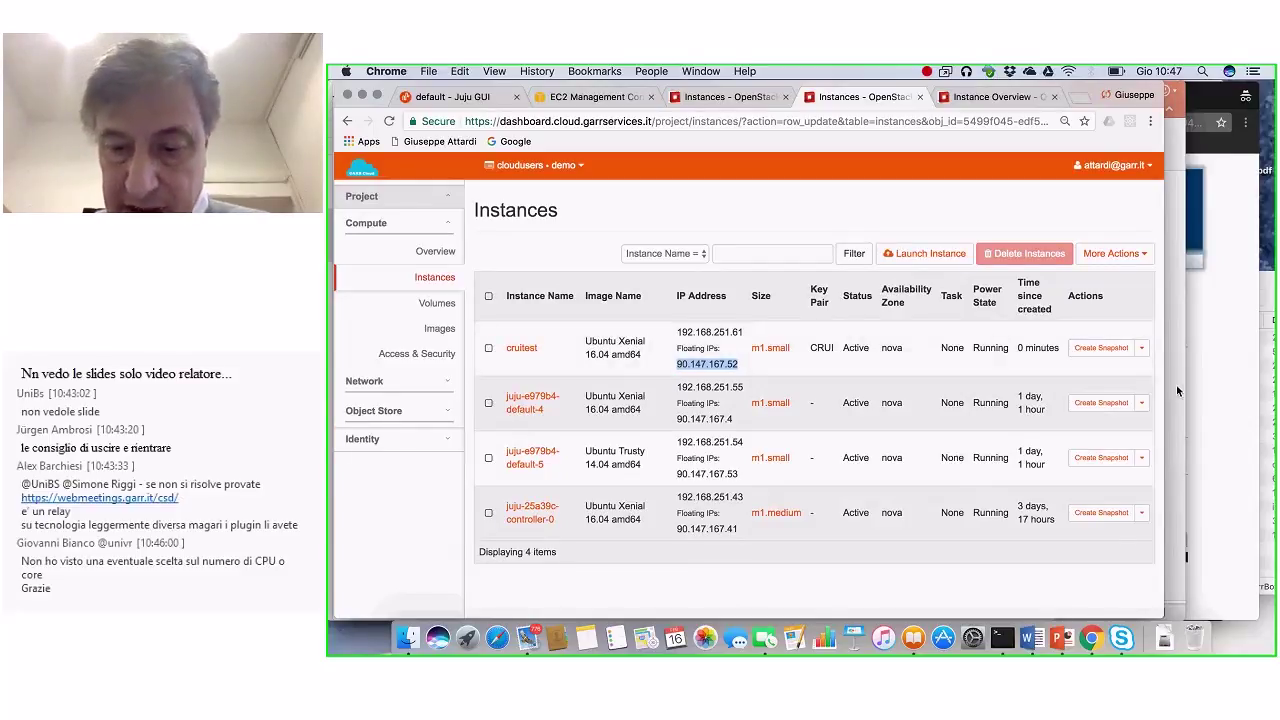
# Step: In Terminal, rerun the ssh -i Downloads/jujuclient.pem command to log into 90.147.166.80
pyautogui.click(1007, 633)
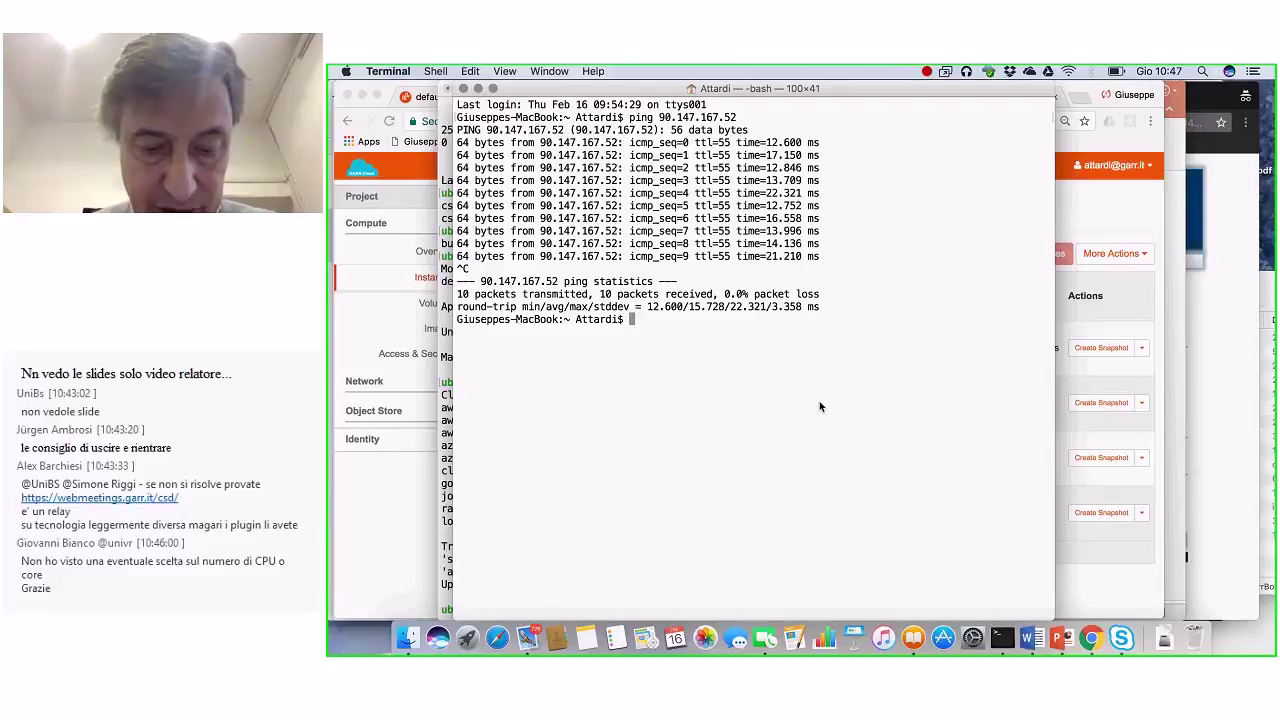
pyautogui.write('exi')
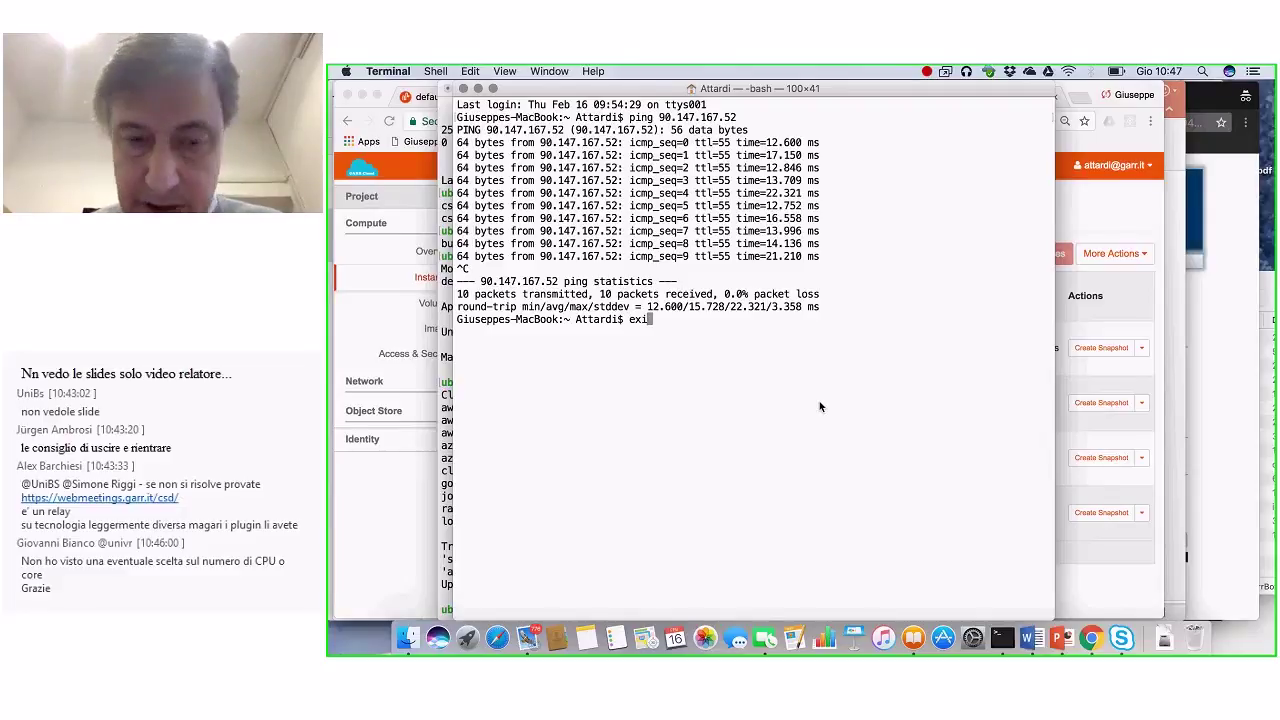
pyautogui.press('BackSpace')
pyautogui.press('BackSpace')
pyautogui.press('BackSpace')
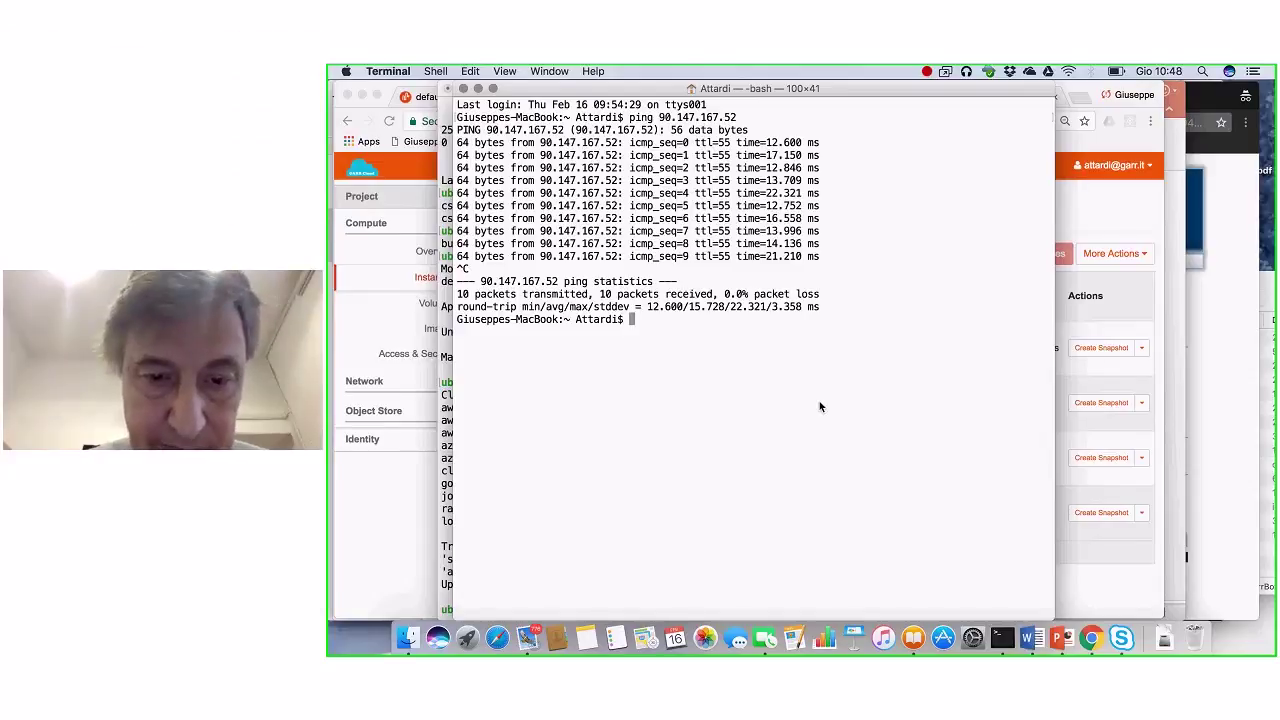
pyautogui.press('Up')
pyautogui.press('Up')
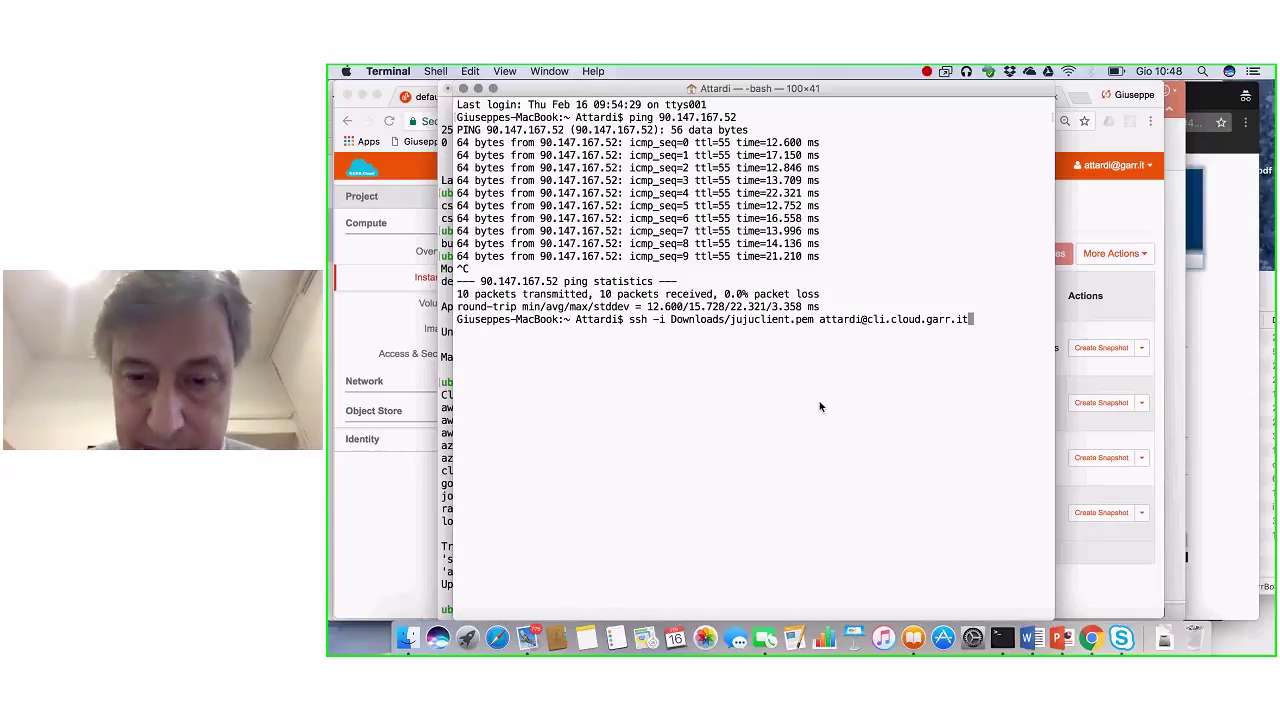
pyautogui.press('Up')
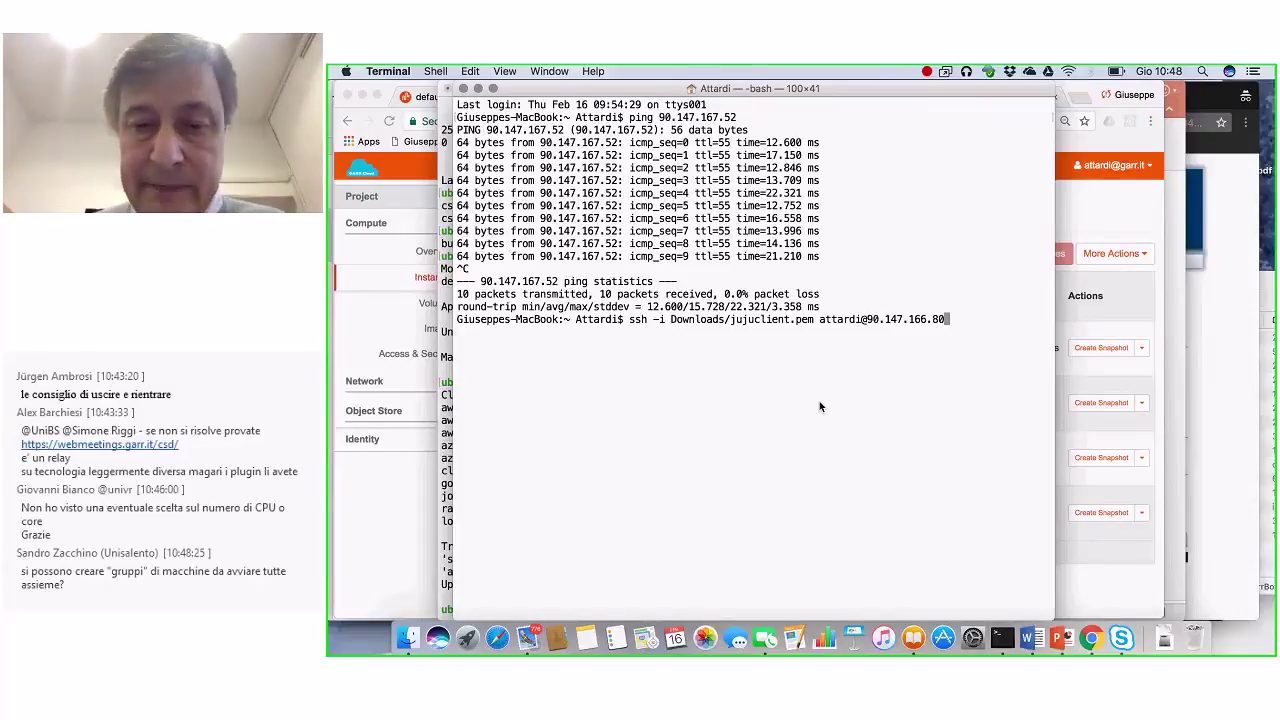
pyautogui.press('Return')
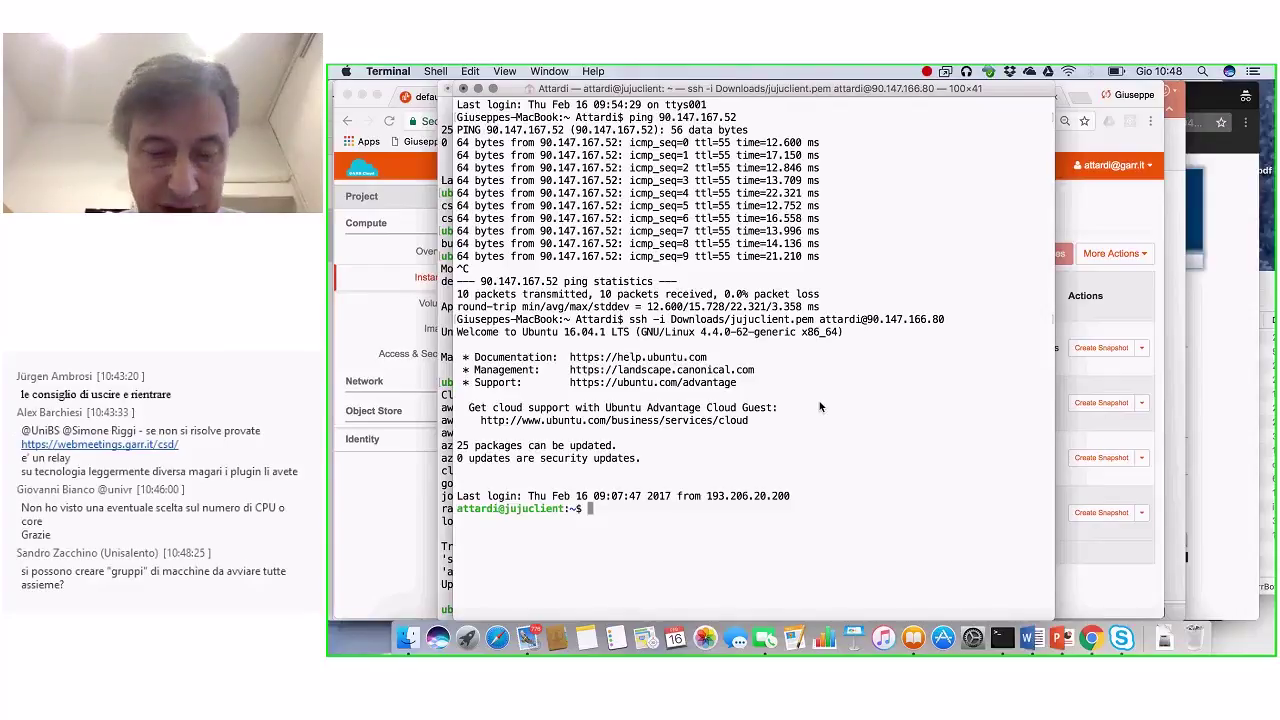
# Step: List the remote host's files, then run sudo apt-get install python
pyautogui.write('ls')
pyautogui.press('Return')
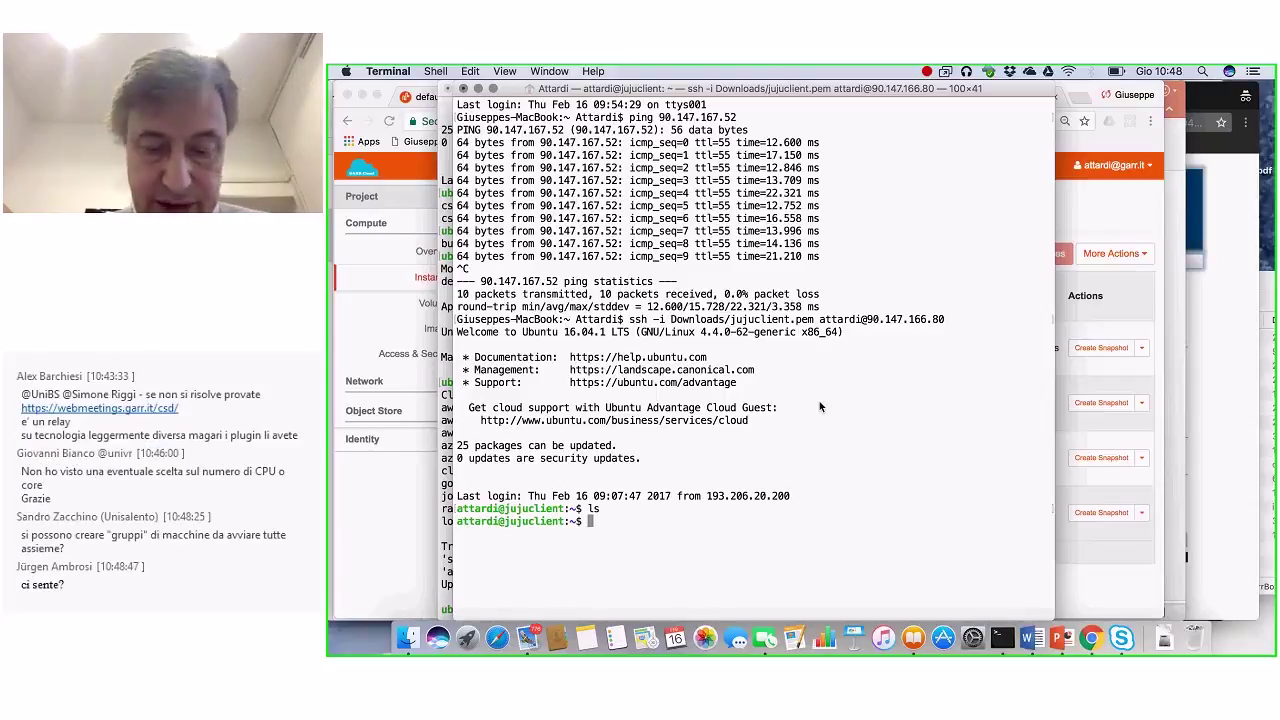
pyautogui.write('apt-get')
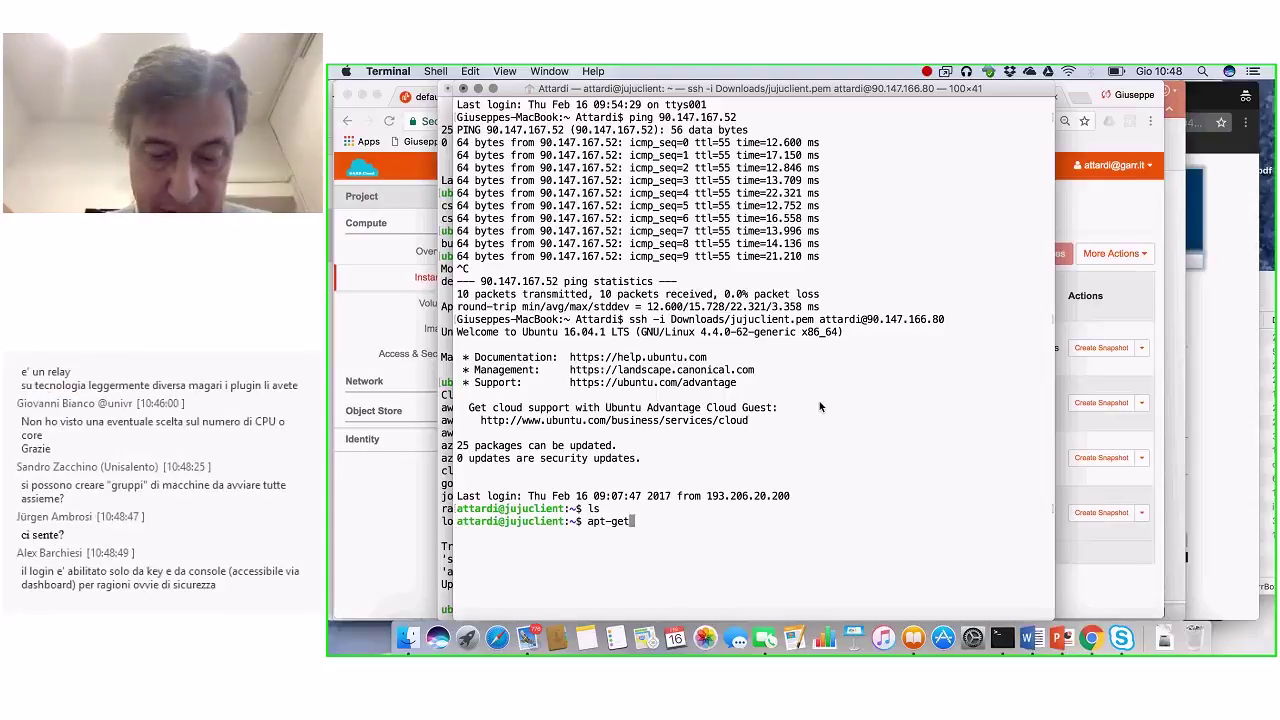
pyautogui.write(' install')
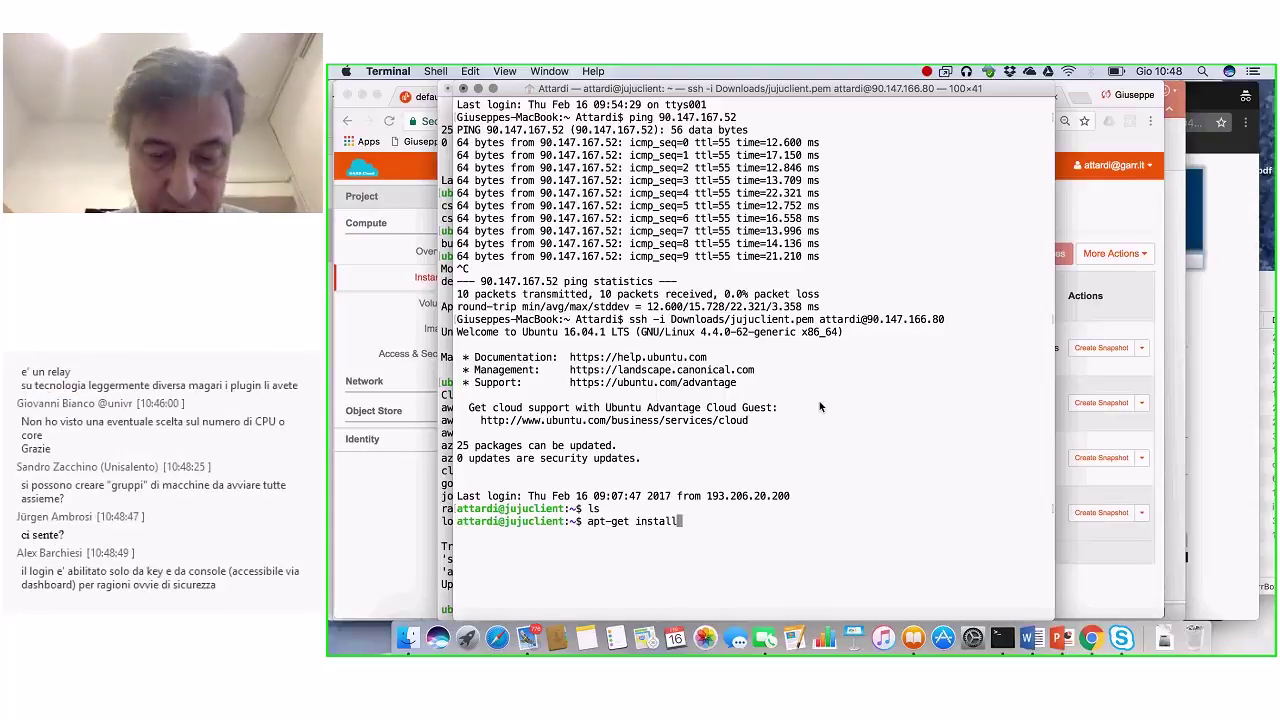
pyautogui.hotkey('ctrl', 'a')
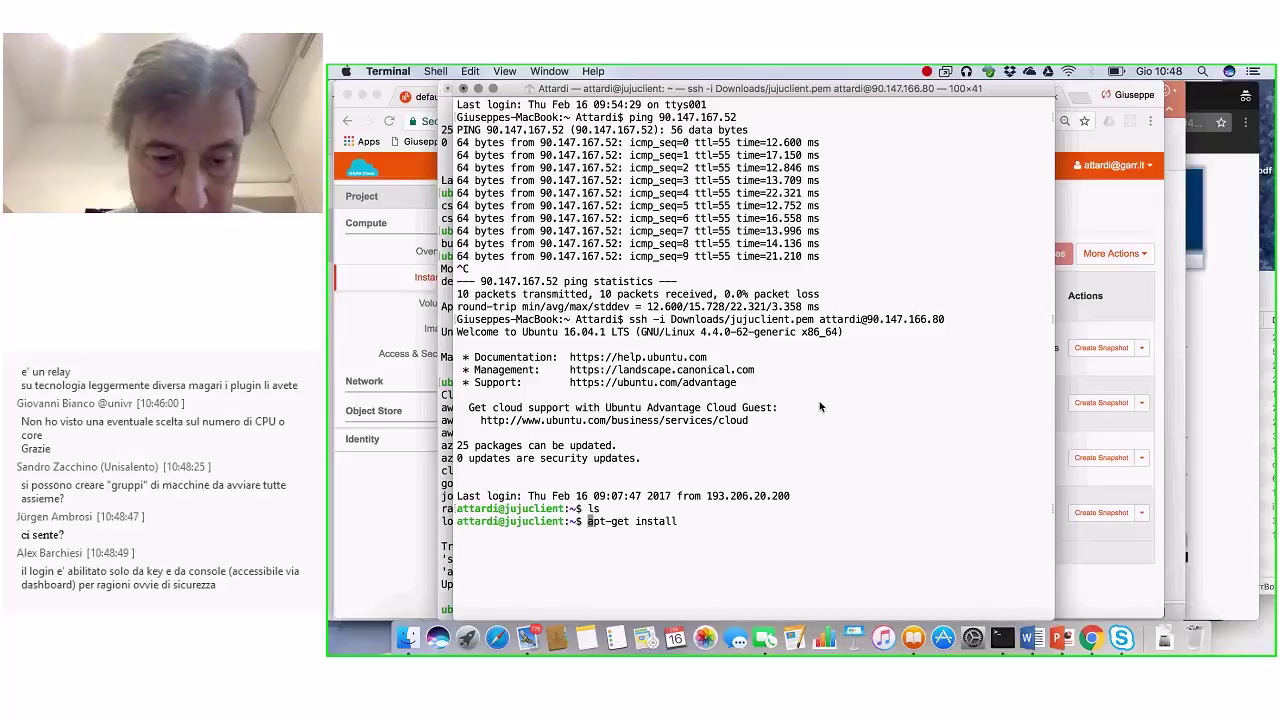
pyautogui.write('sudo')
pyautogui.hotkey('ctrl', 'e')
pyautogui.write('pytho')
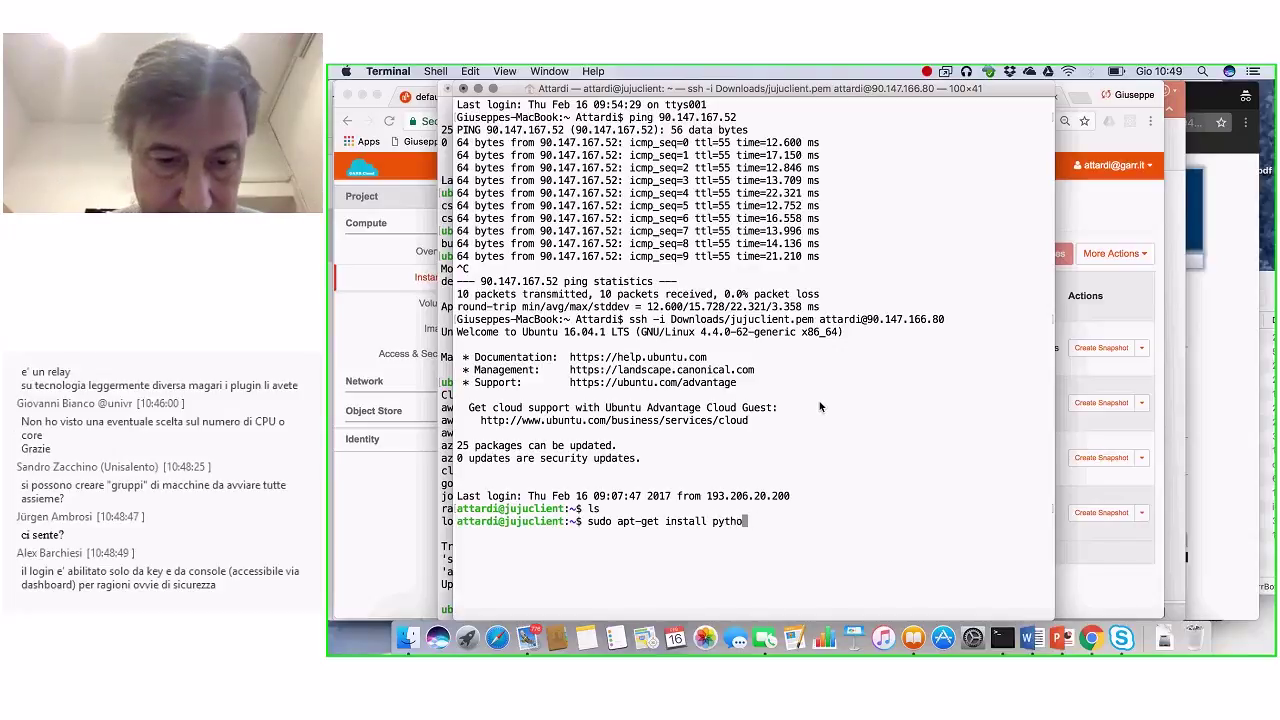
pyautogui.write('n')
pyautogui.press('Return')
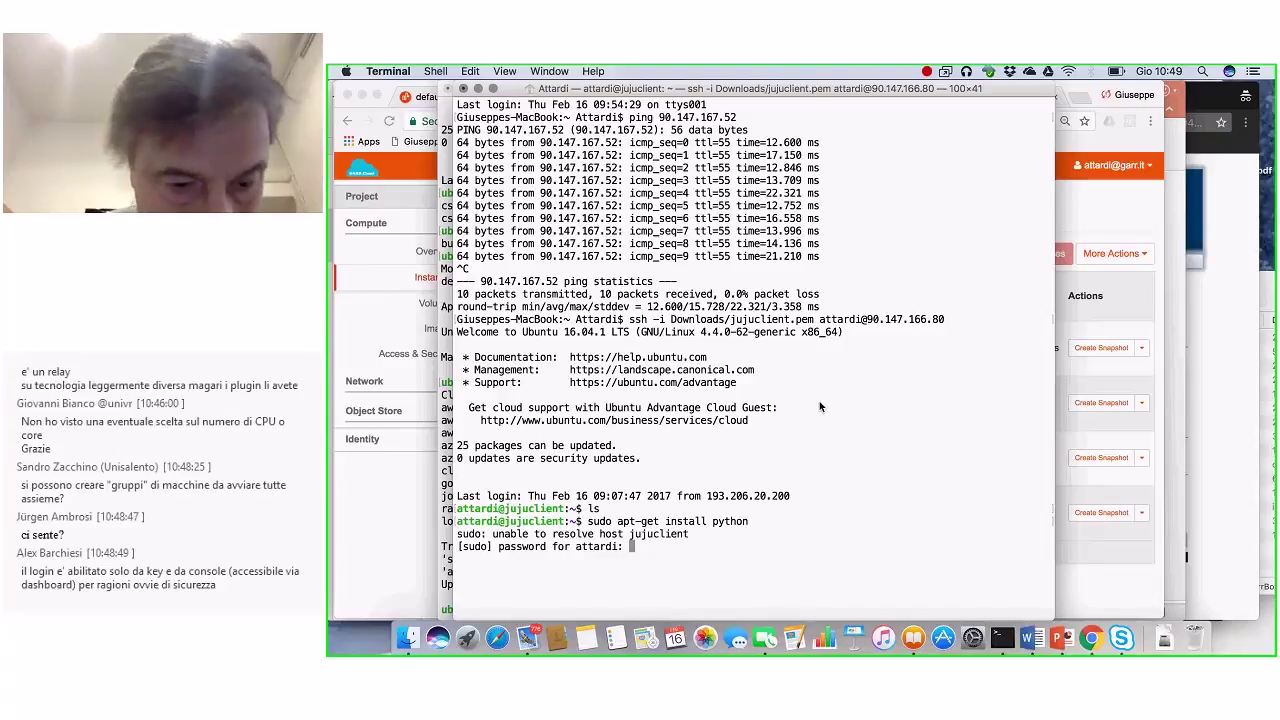
# Step: Submit the sudo password, abort the rejected prompt, and recall the install command
pyautogui.press('Return')
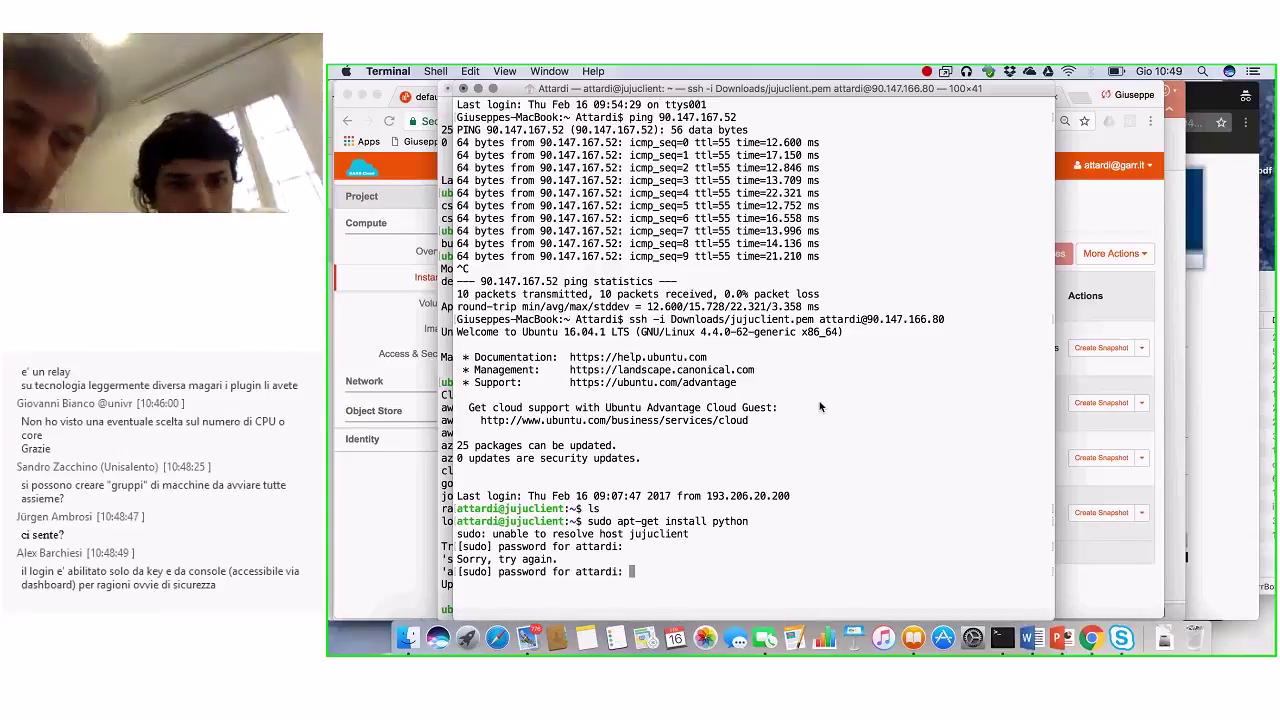
pyautogui.hotkey('ctrl', 'c')
pyautogui.press('Up')
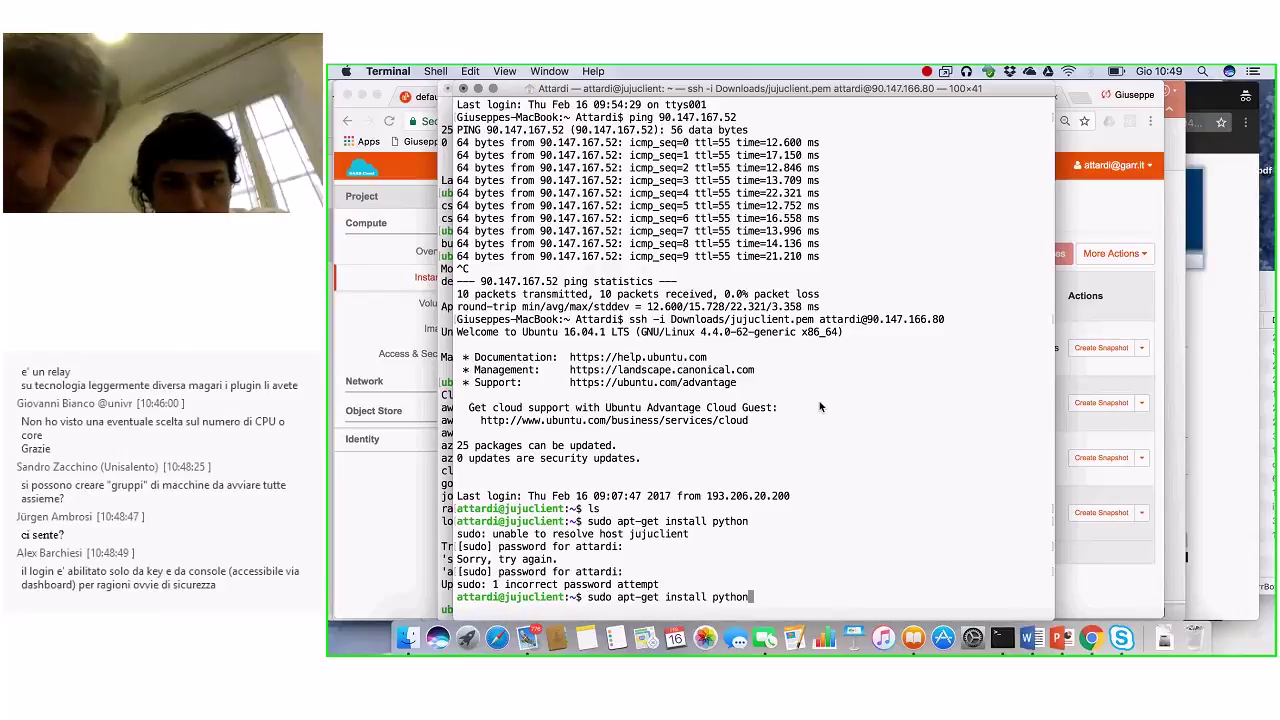